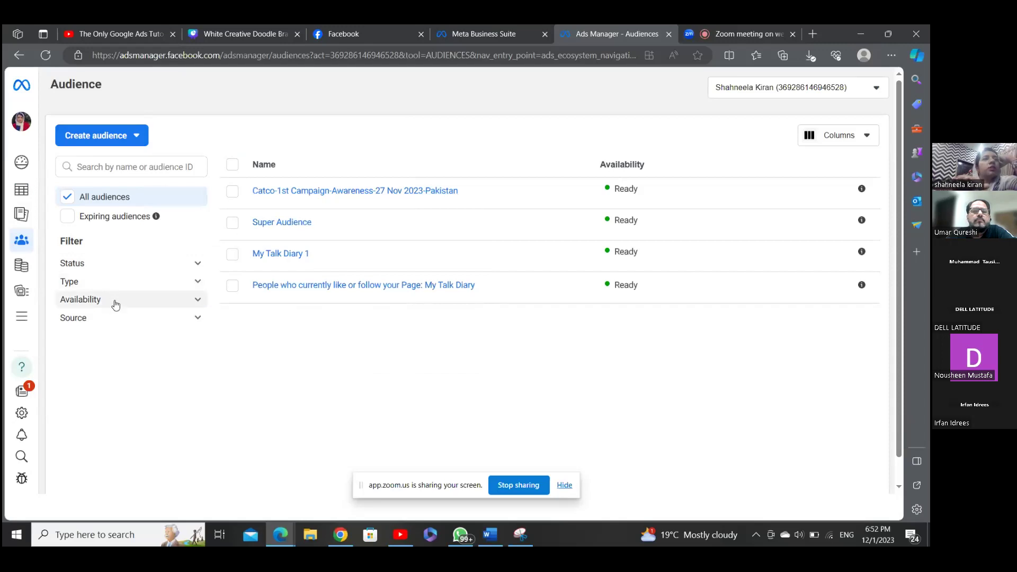
Show the audience types available for creation and dismiss the incoming message notification
mouse_move(91, 143)
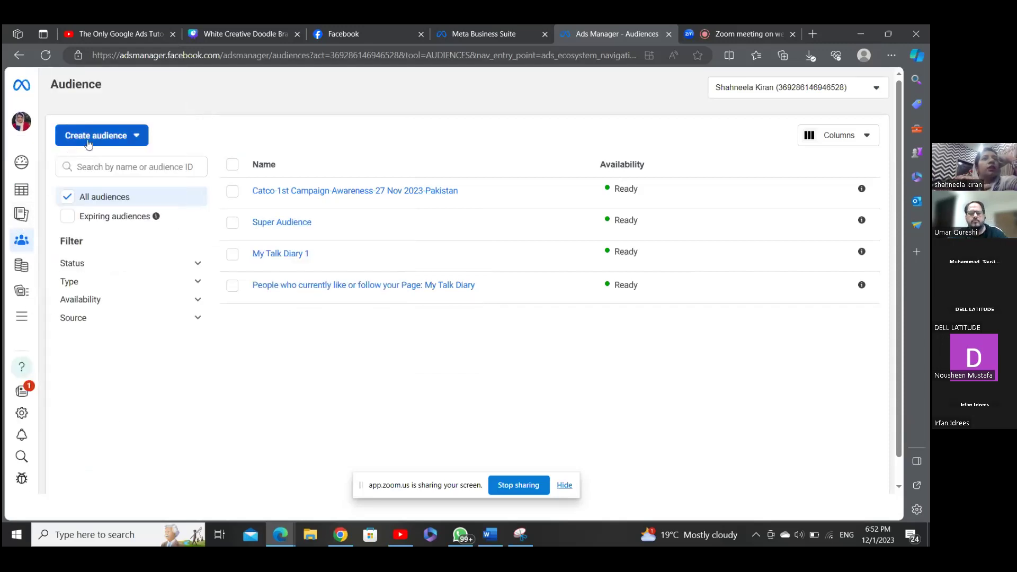
left_click(88, 137)
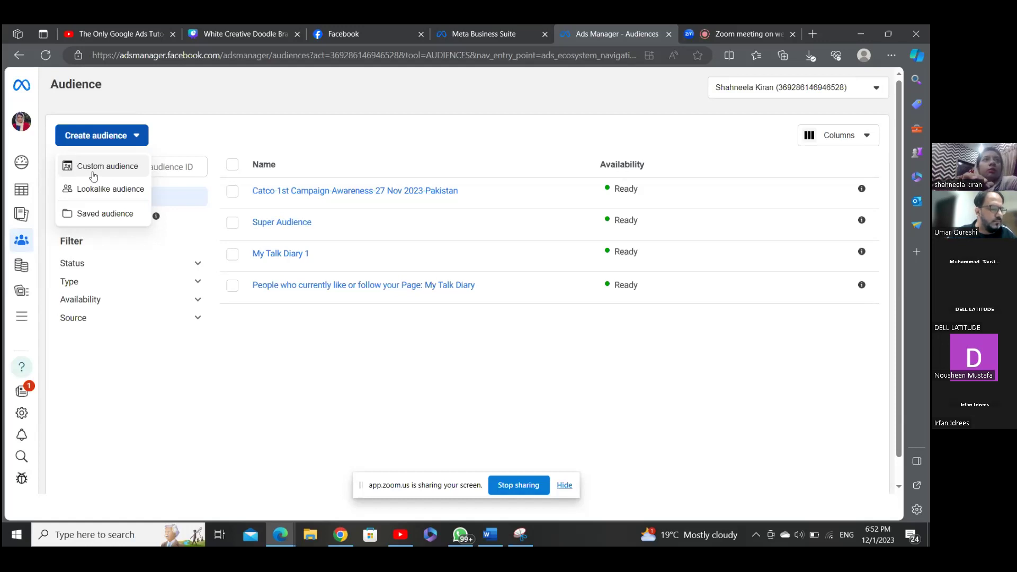
mouse_move(95, 195)
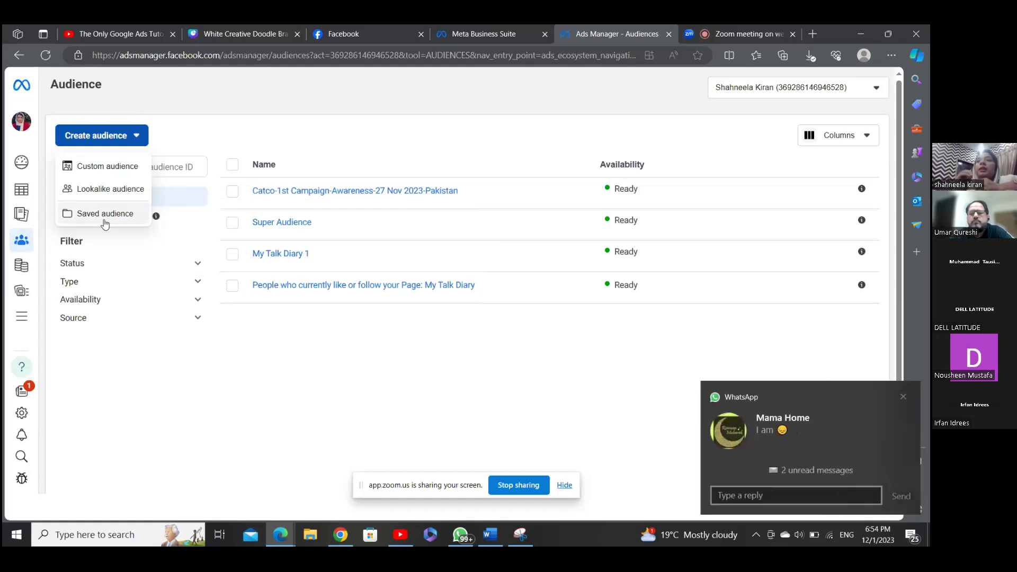
left_click(902, 397)
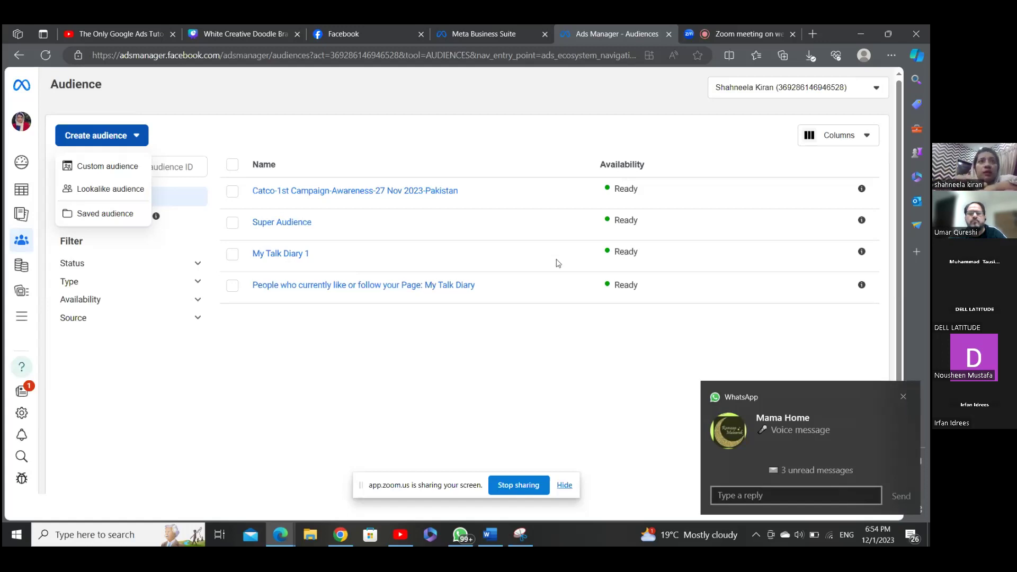
Open the summary of the saved audience Super Audience and hide the screen-sharing notice
mouse_move(282, 227)
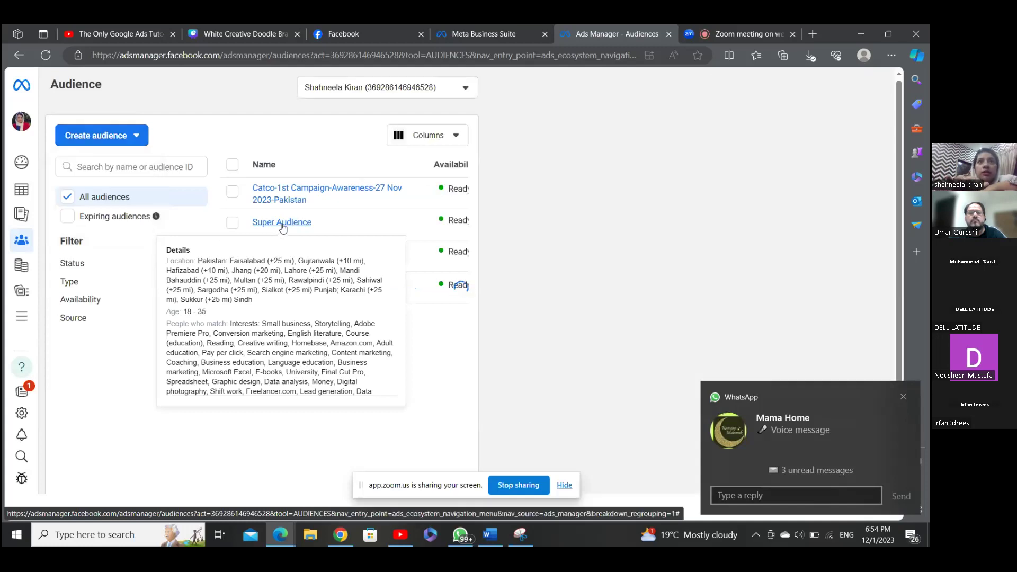
left_click(282, 222)
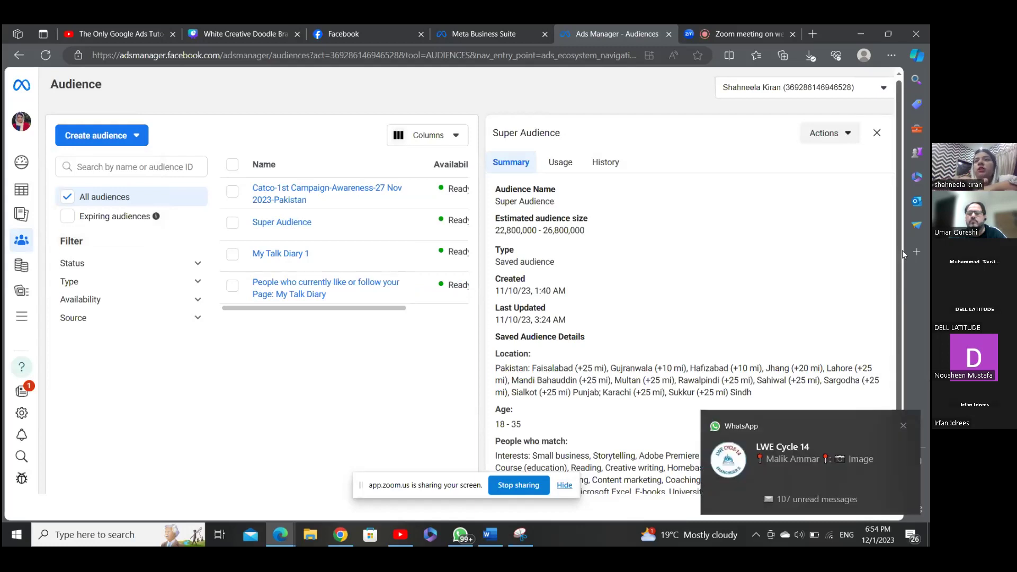
scroll(898, 258, "down", 1)
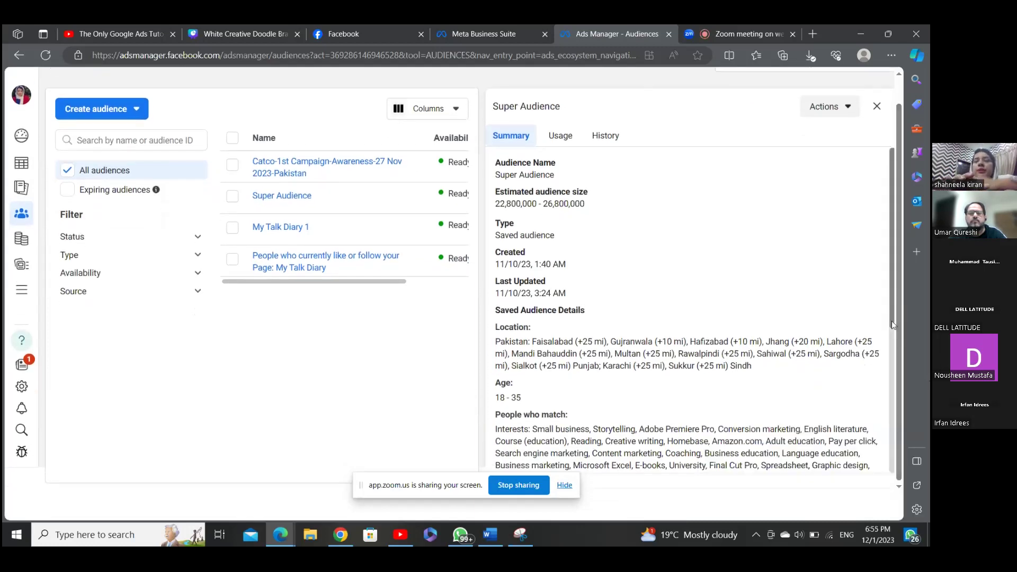
left_click(560, 486)
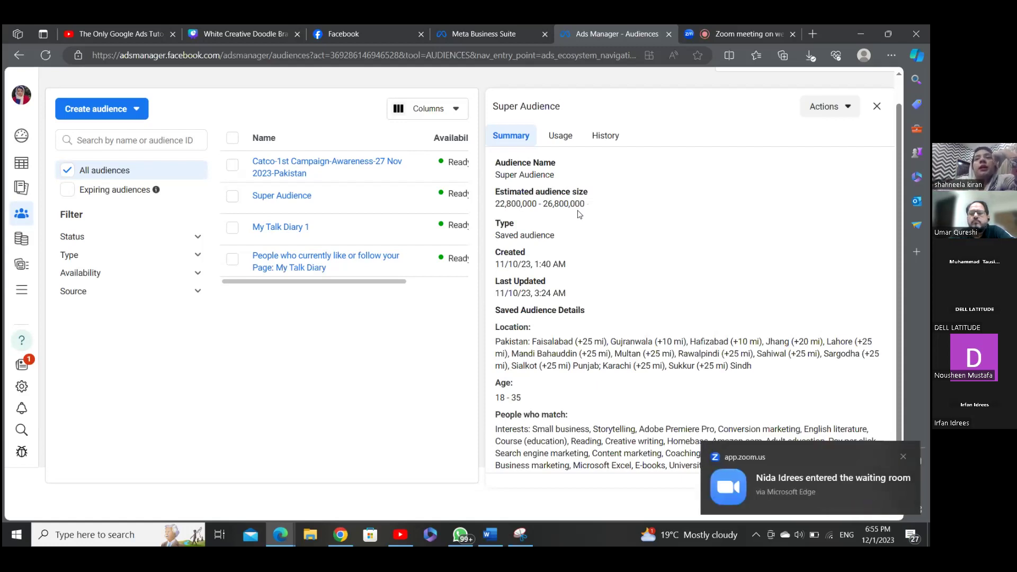
Switch to the Zoom meeting, admit the participant from the waiting room, and return to Ads Manager
left_click(729, 32)
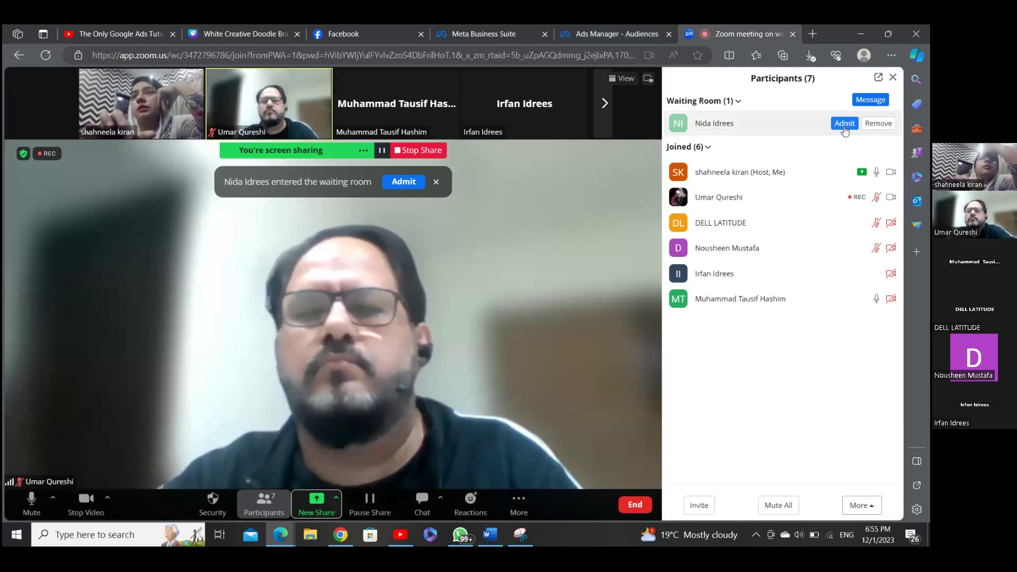
left_click(844, 124)
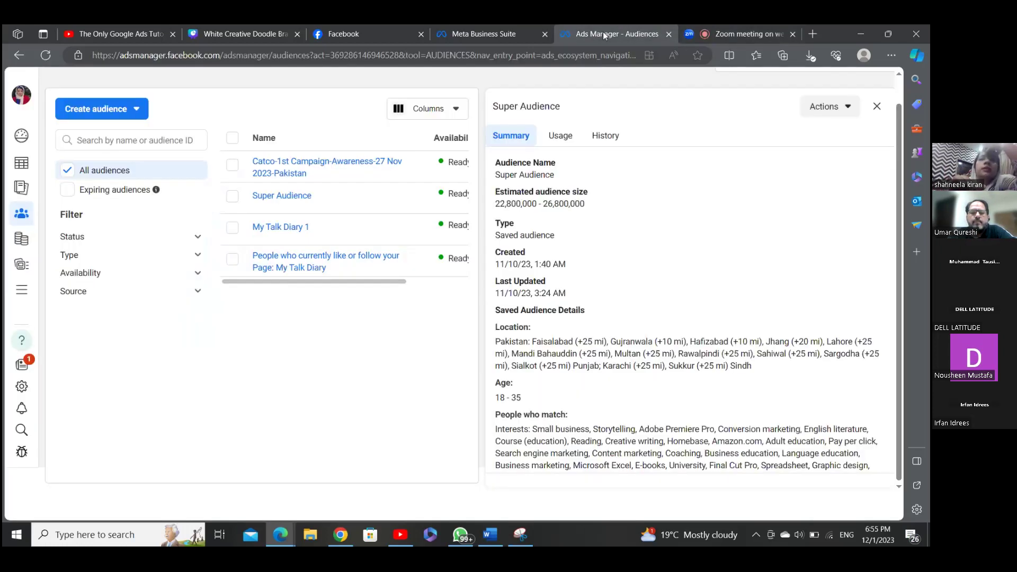
left_click(606, 35)
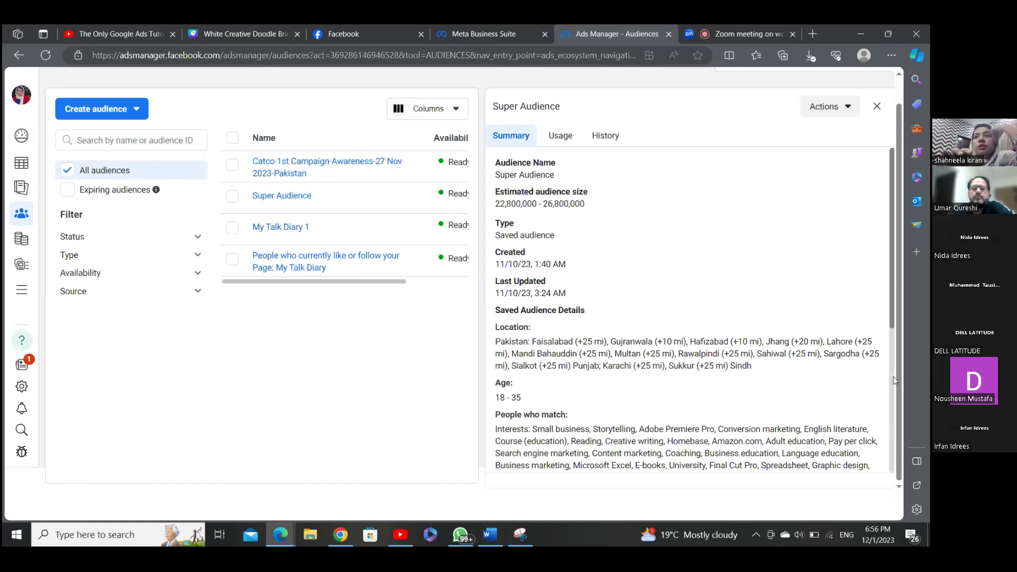
Review Super Audience's age range and matching interests, view its edit form, and close the form without changes
left_click_drag(893, 301, 885, 419)
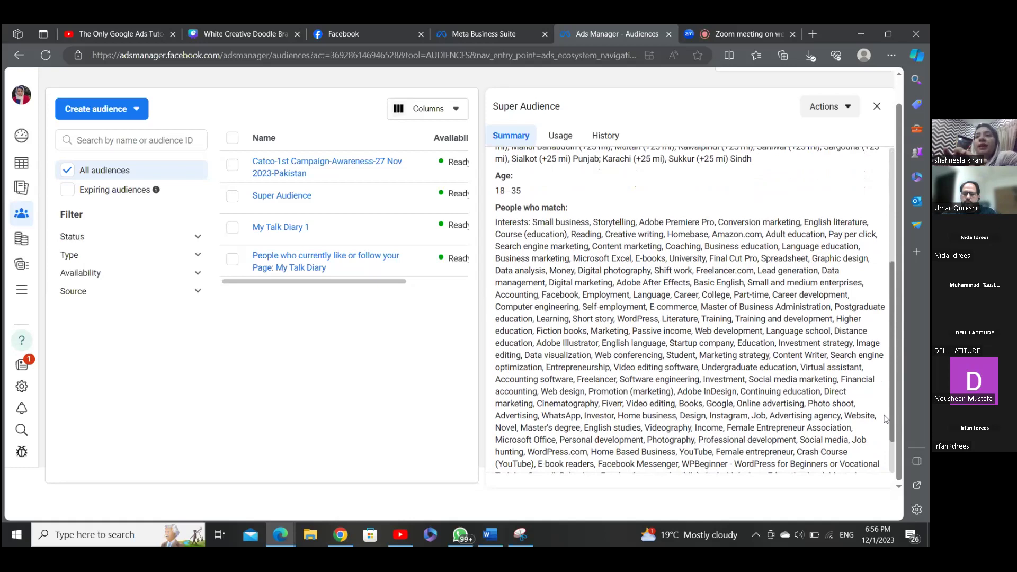
left_click_drag(885, 419, 885, 421)
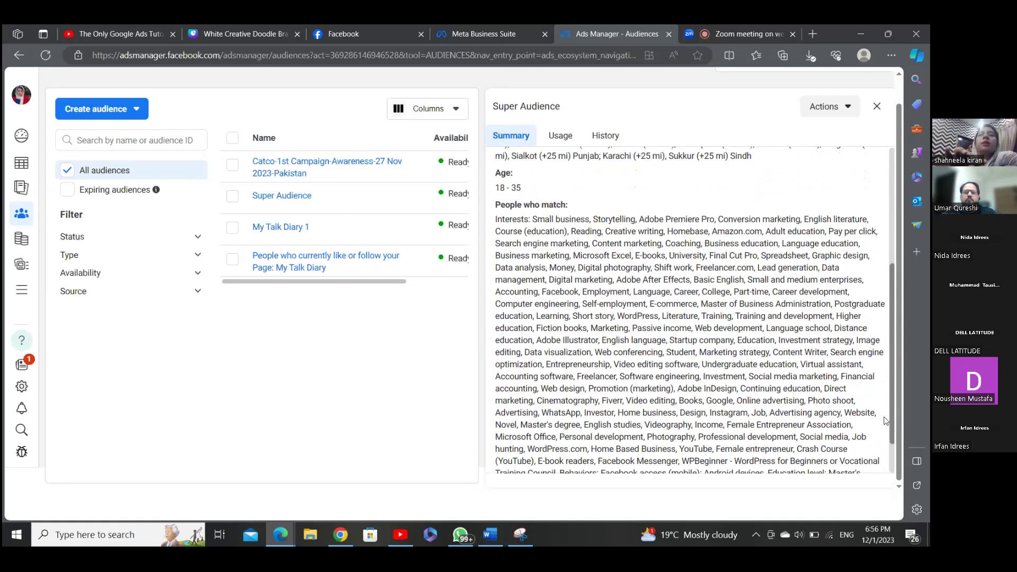
left_click_drag(884, 421, 887, 469)
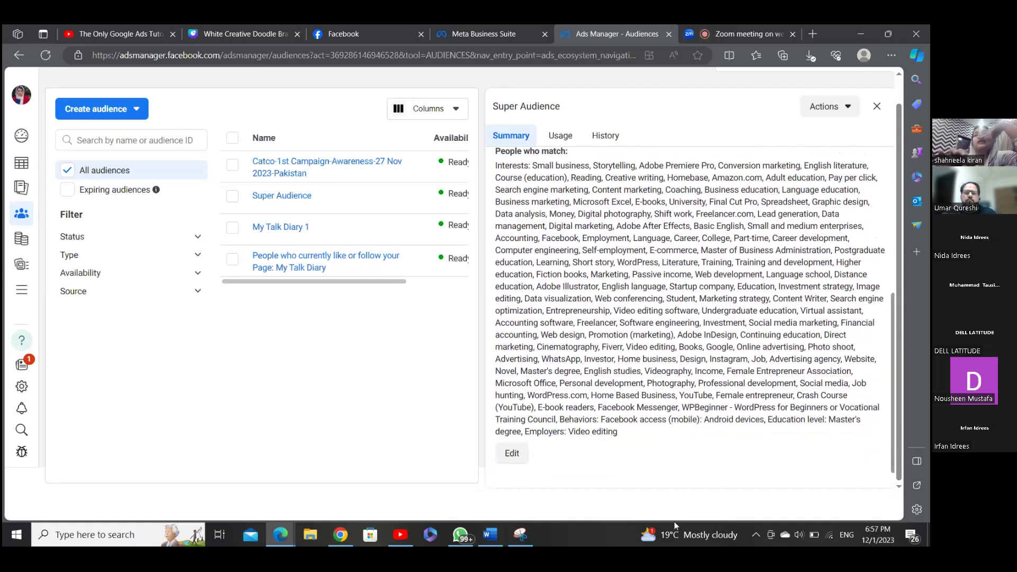
left_click(516, 457)
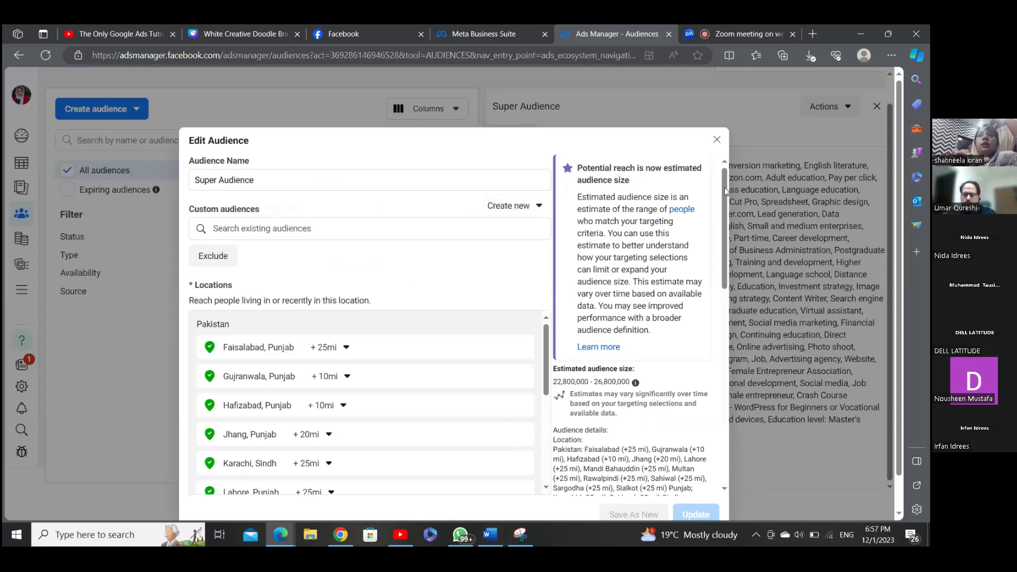
left_click(716, 141)
Start creating a new saved audience, with its name field ready for entry
left_click(98, 109)
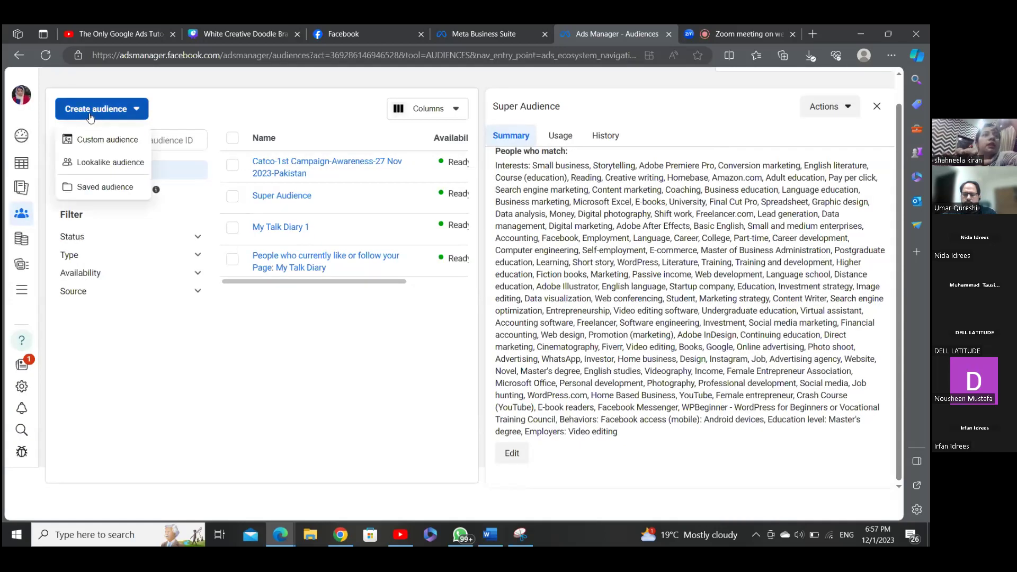
left_click(92, 189)
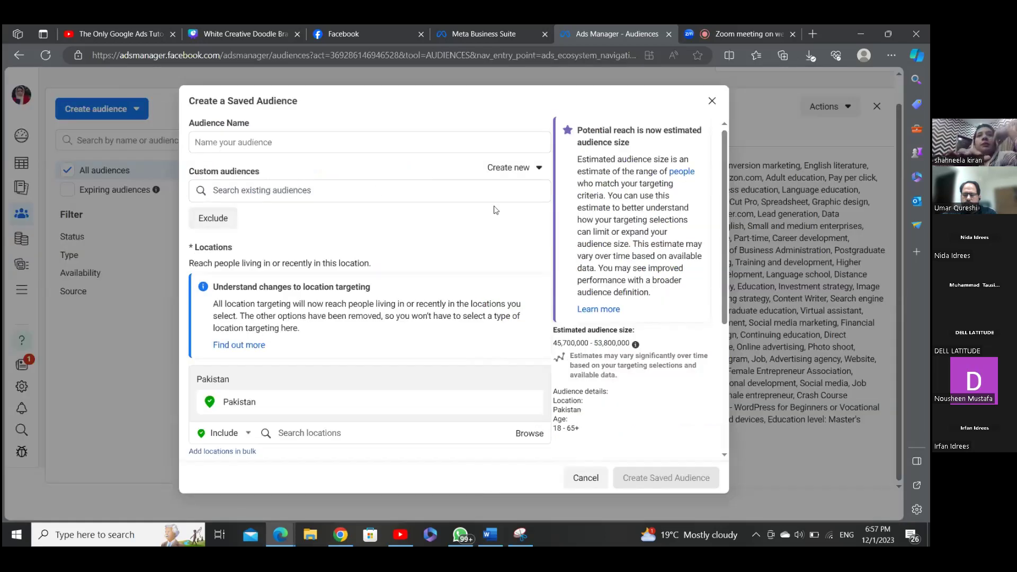
left_click(275, 147)
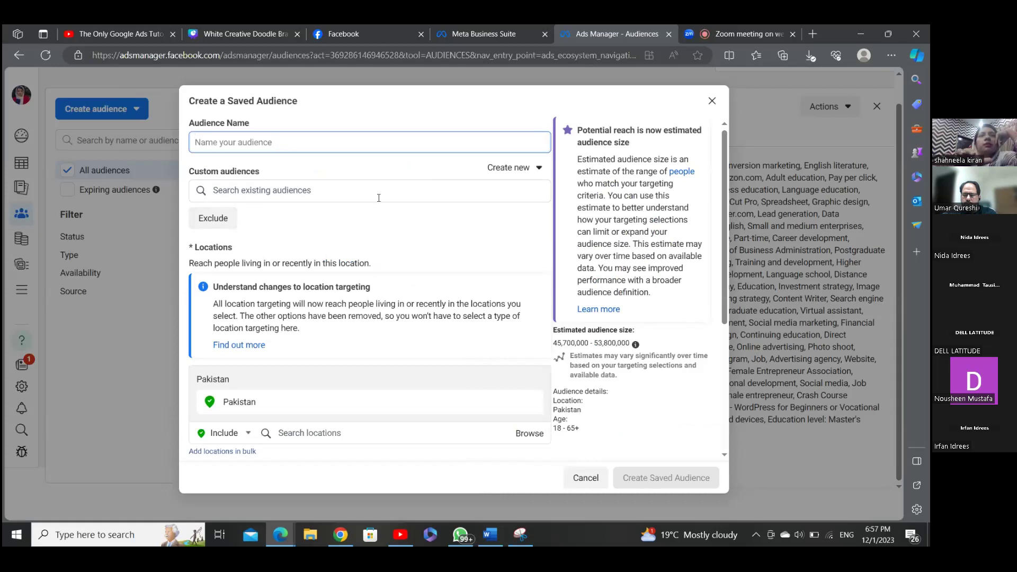
Search for karachi in the audience locations and replace Pakistan with Karachi, Sindh
left_click(723, 136)
left_click_drag(723, 134, 721, 209)
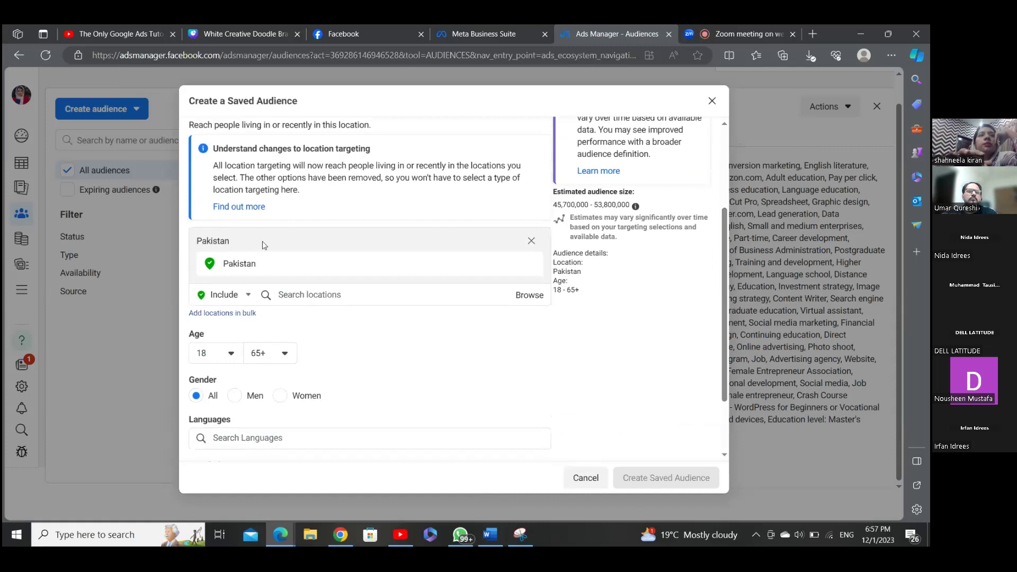
left_click(280, 296)
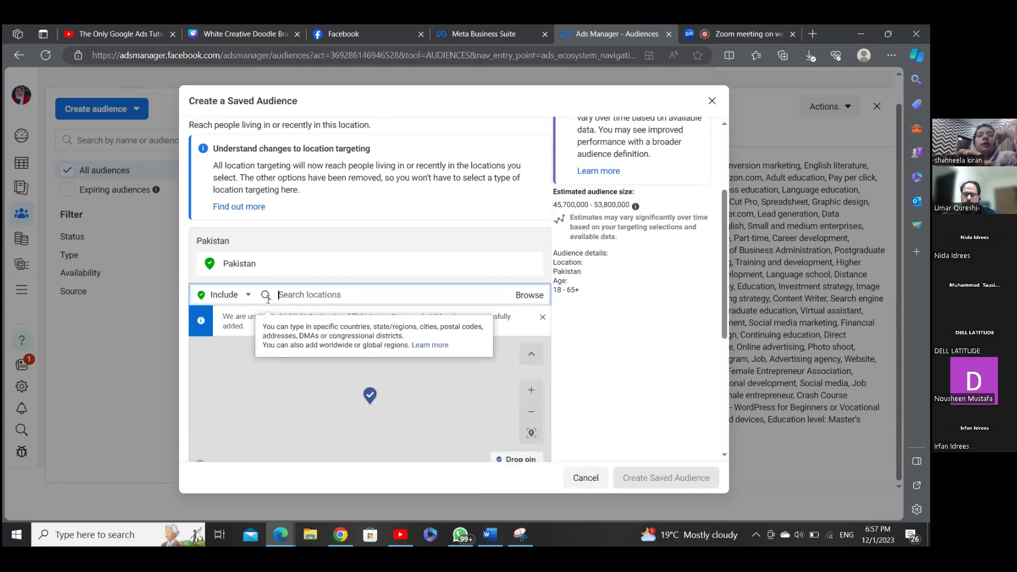
type("kara")
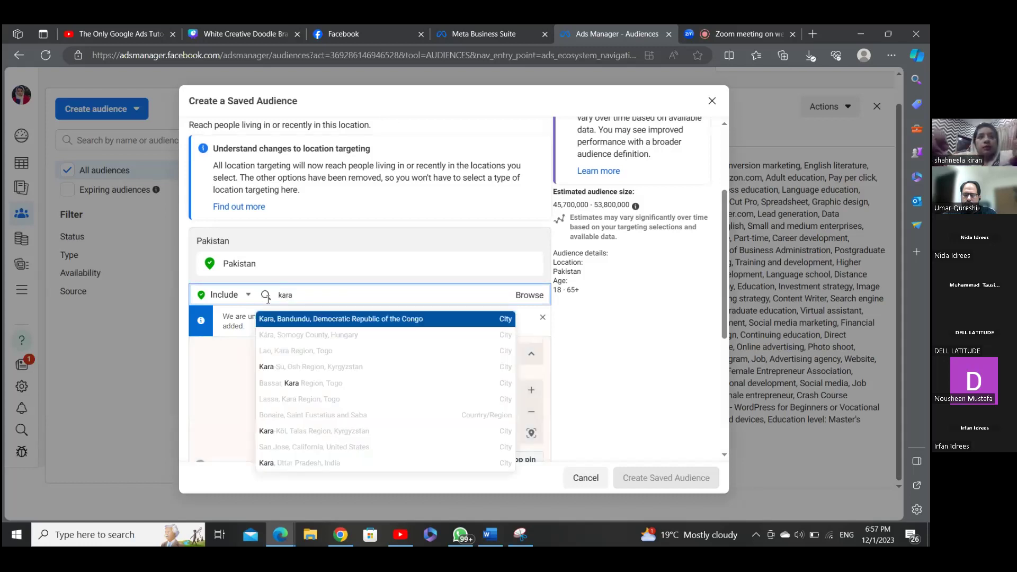
type("chi")
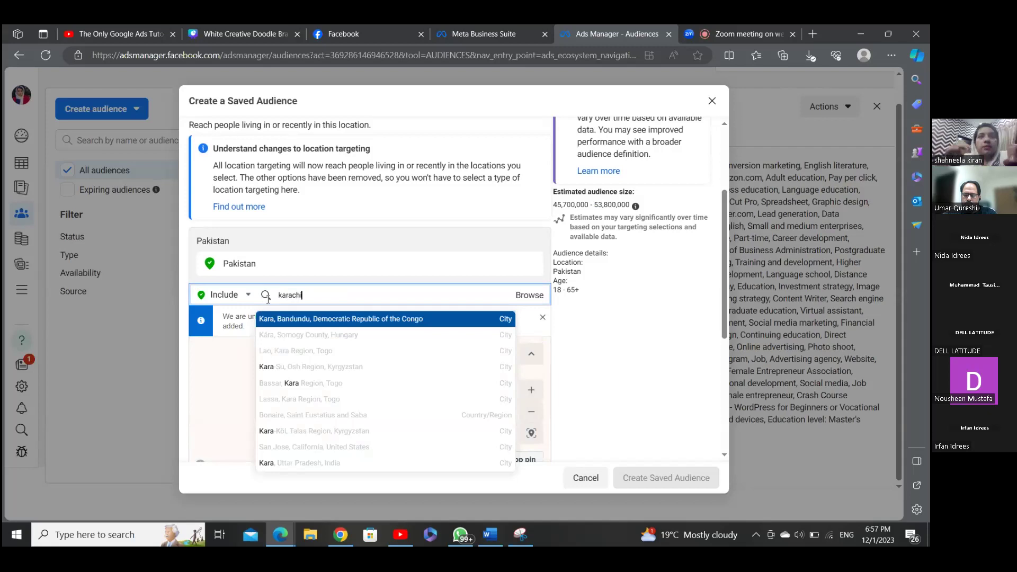
left_click(310, 318)
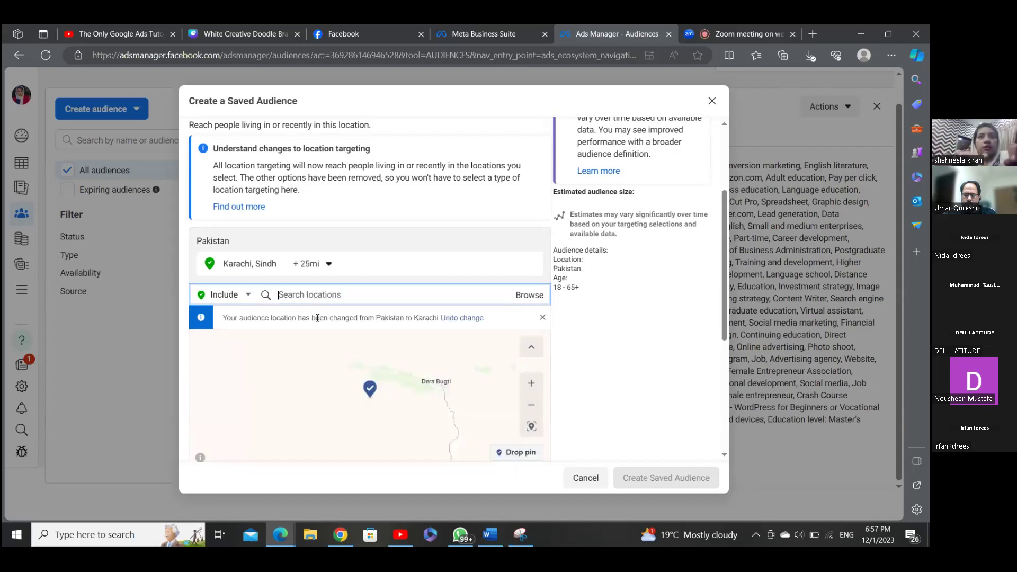
Set the targeting radius around Karachi to 24 mi and dismiss the location-change notice
left_click(328, 265)
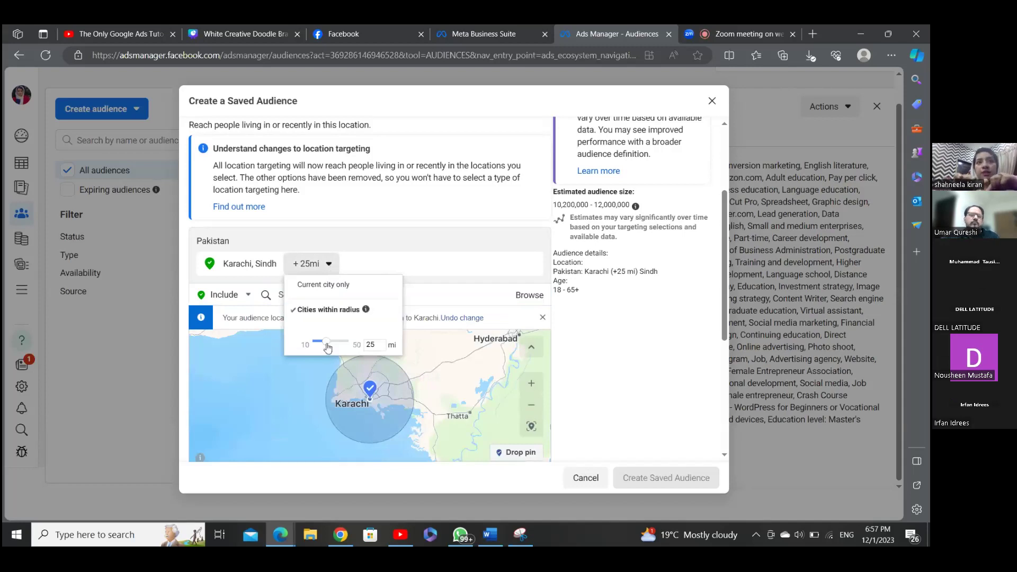
mouse_move(327, 344)
left_mouse_down()
mouse_move(342, 346)
mouse_move(327, 348)
left_mouse_up()
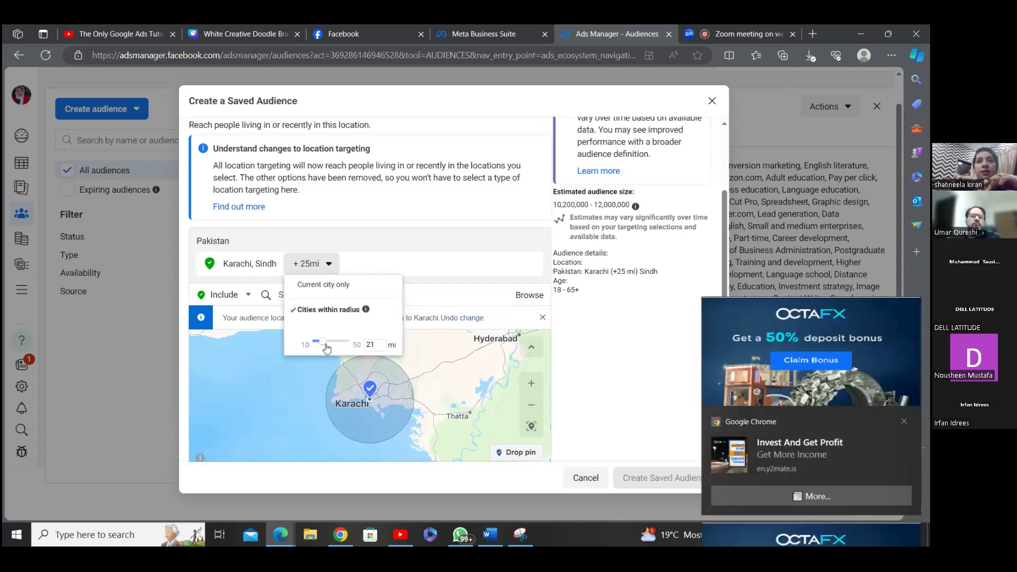
left_click_drag(327, 348, 329, 347)
left_click(507, 330)
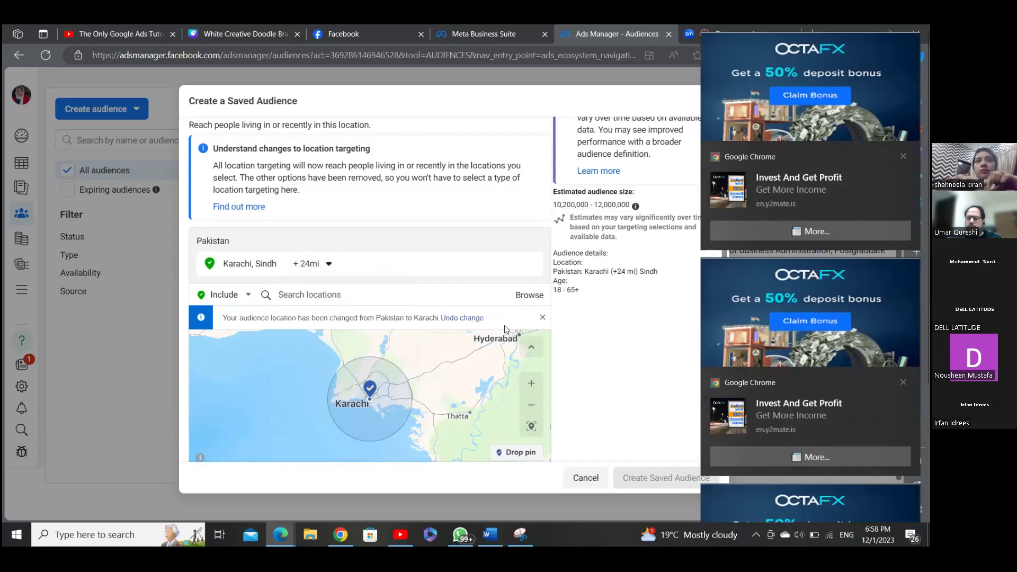
left_click(542, 317)
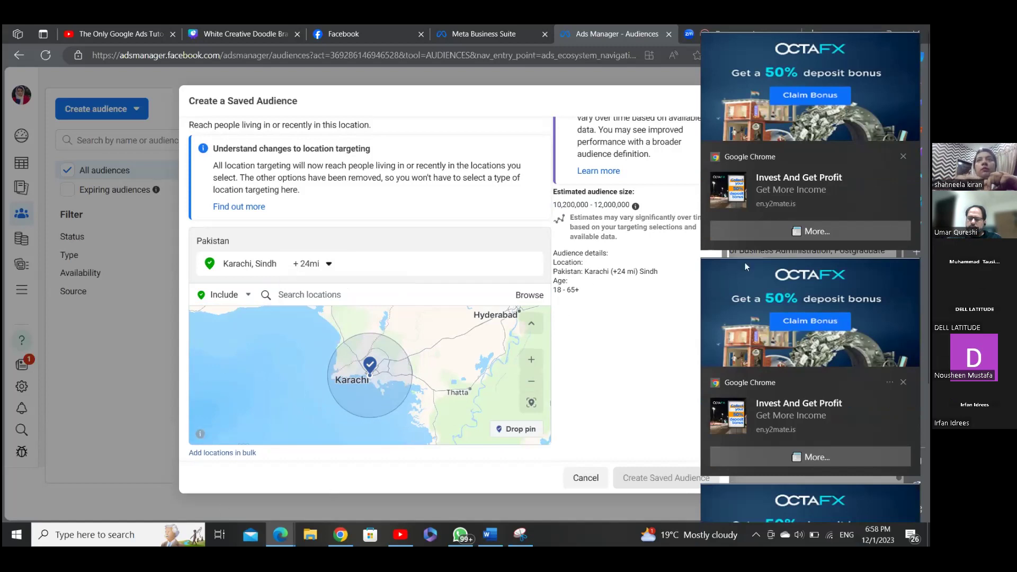
Dismiss the OctaFX advertisement notifications covering the audience form
left_click(904, 158)
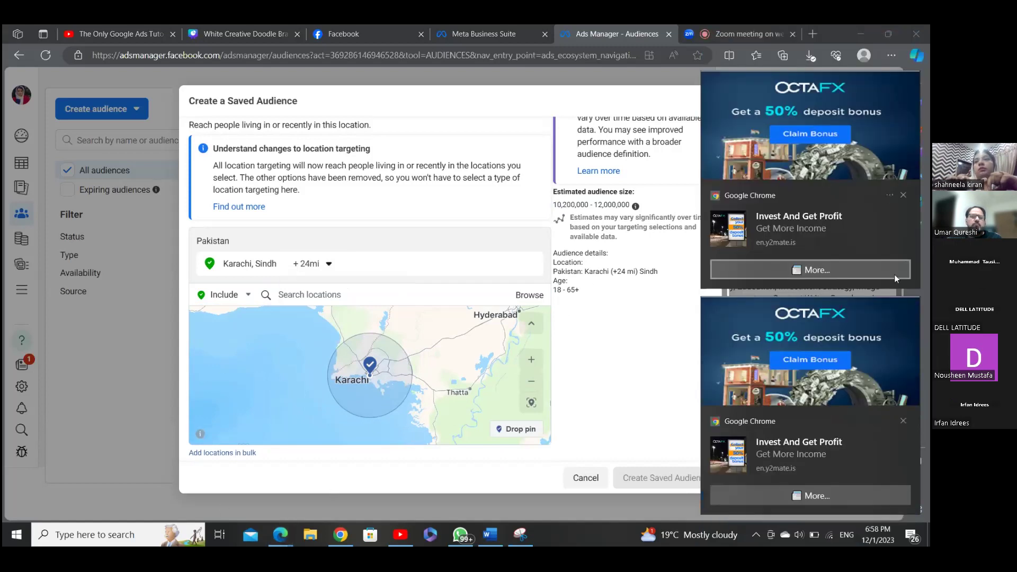
left_click(903, 196)
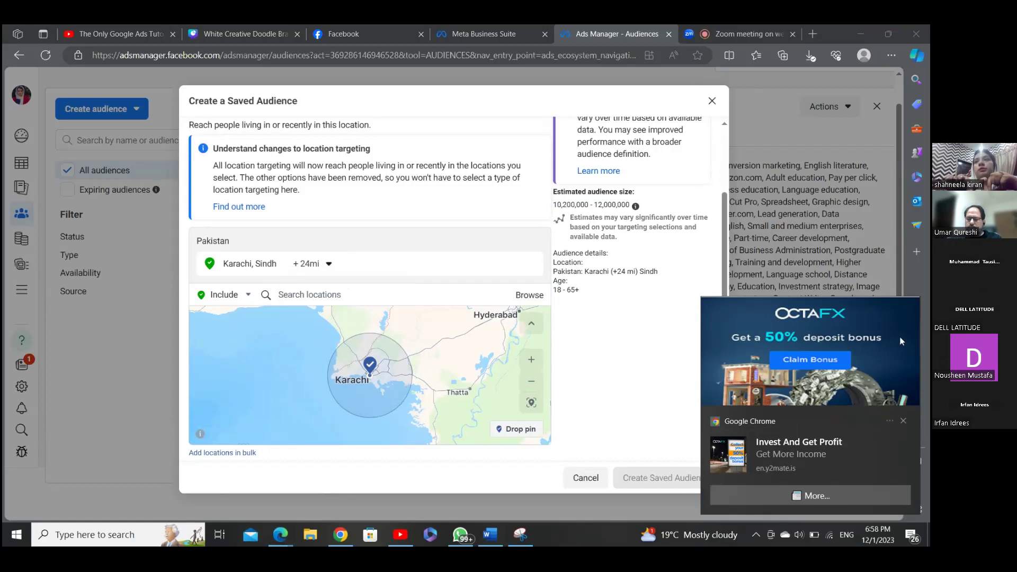
left_click(903, 420)
Look over the age, gender, languages and detailed targeting fields of the saved audience form
left_click_drag(725, 249, 725, 335)
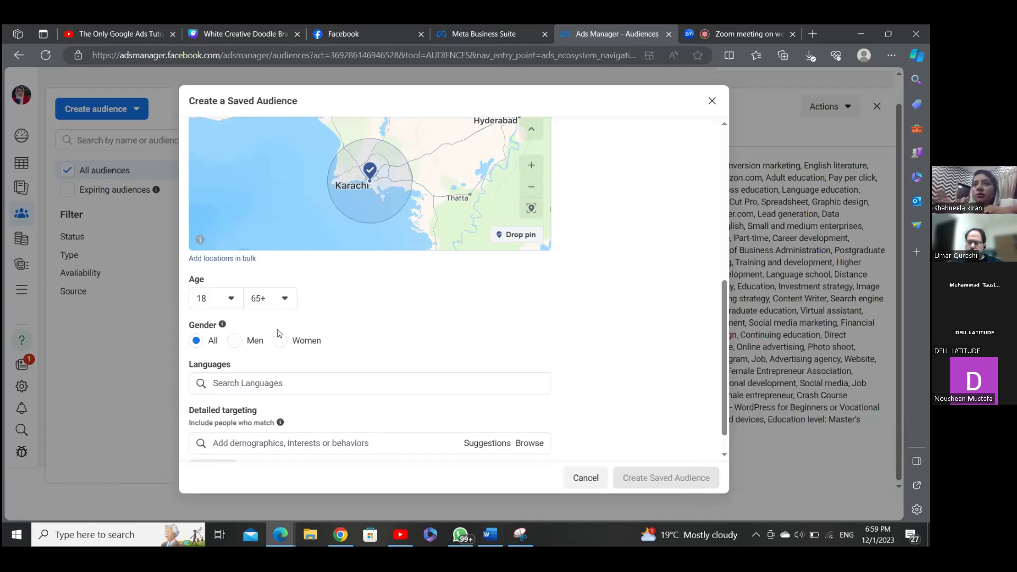
left_click(274, 445)
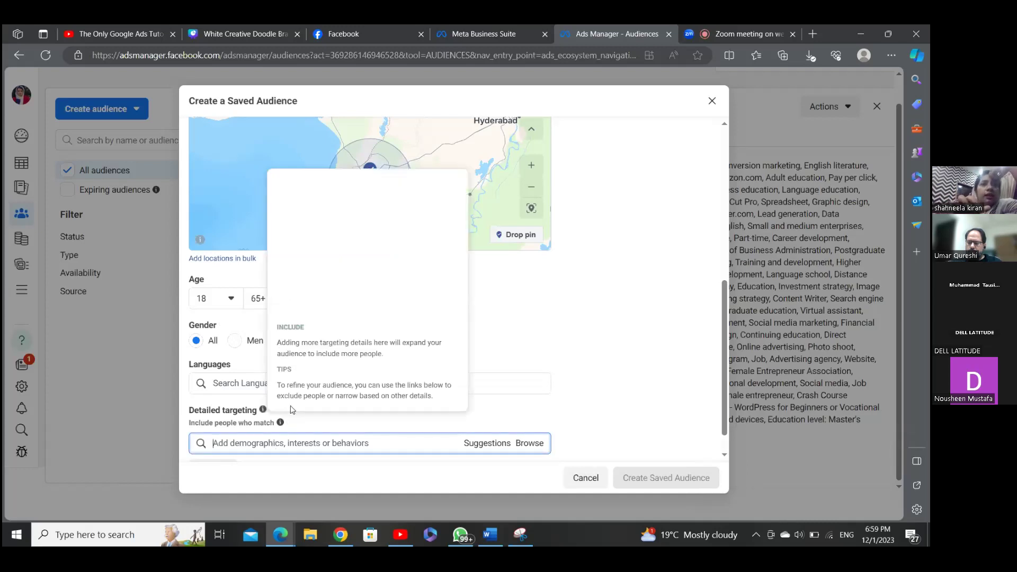
left_click(235, 384)
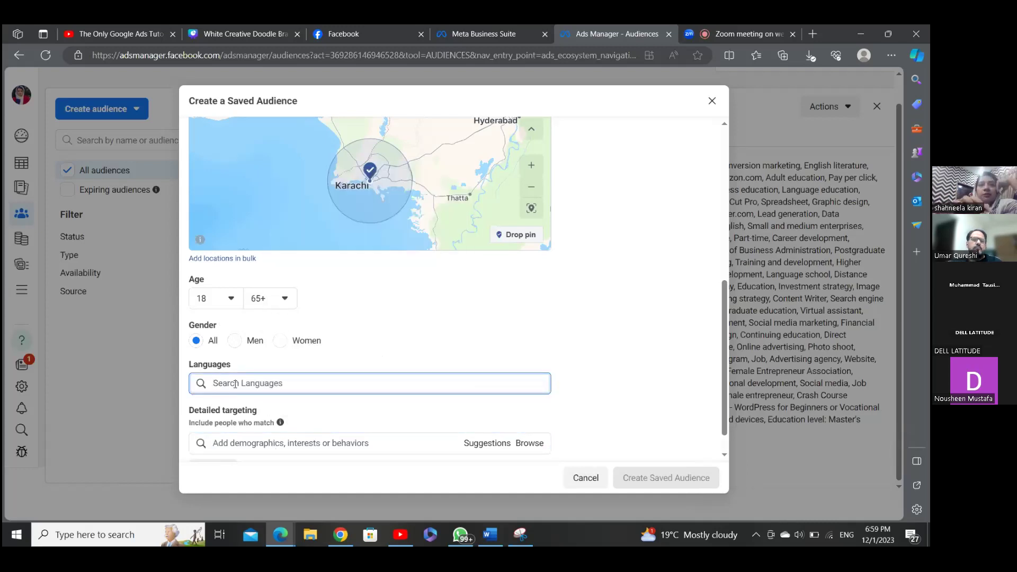
left_click_drag(729, 299, 719, 135)
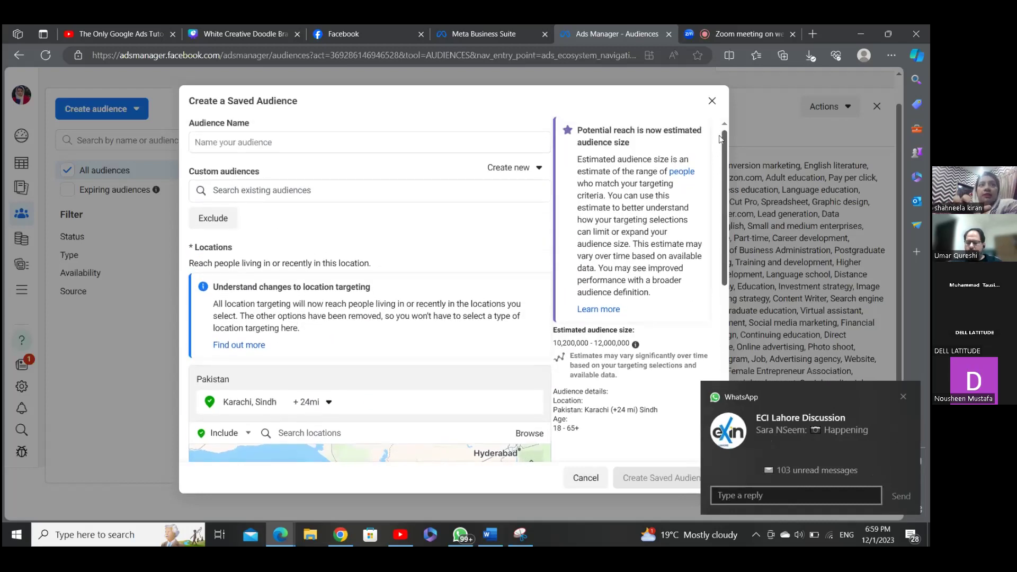
left_click_drag(725, 146, 711, 333)
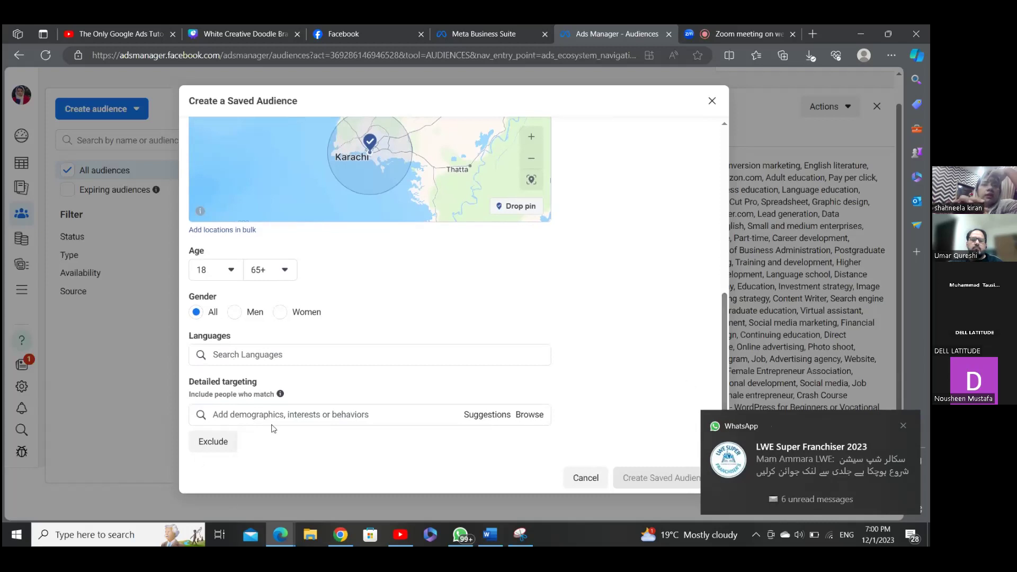
Search detailed targeting for digital marketing and add the Digital marketing (marketing) interest
left_click(287, 418)
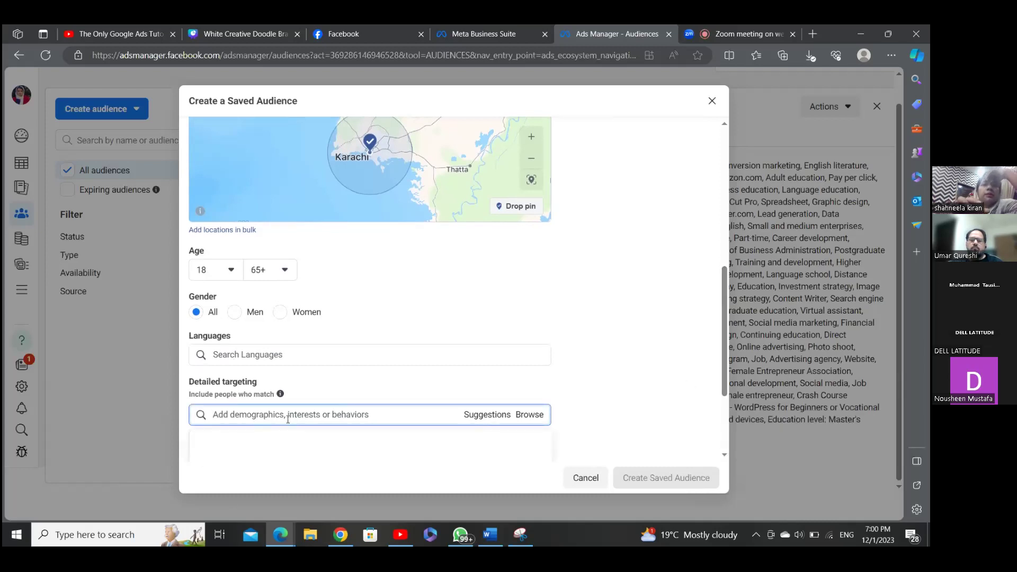
type("digital mark")
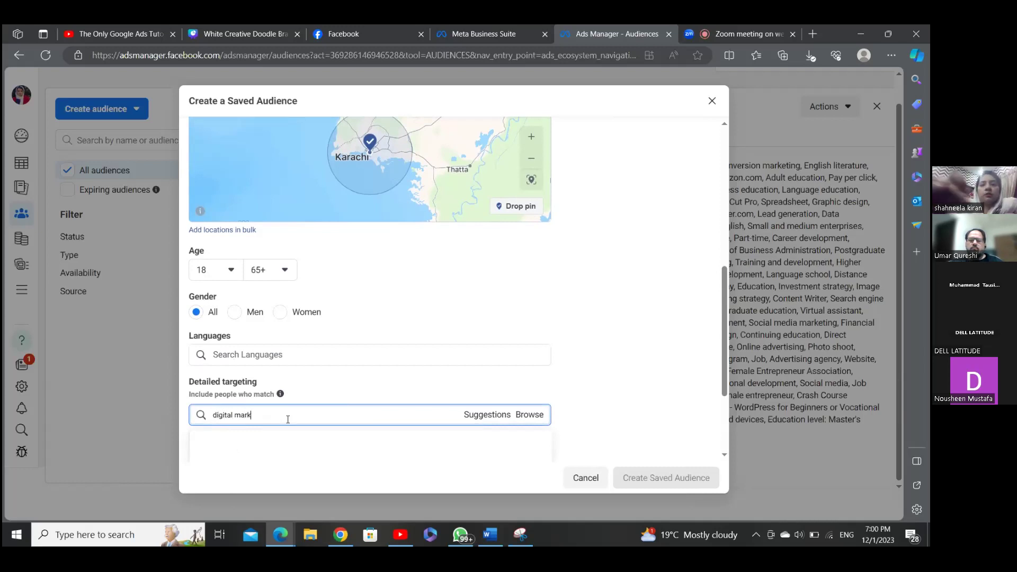
type("etu")
type("ing")
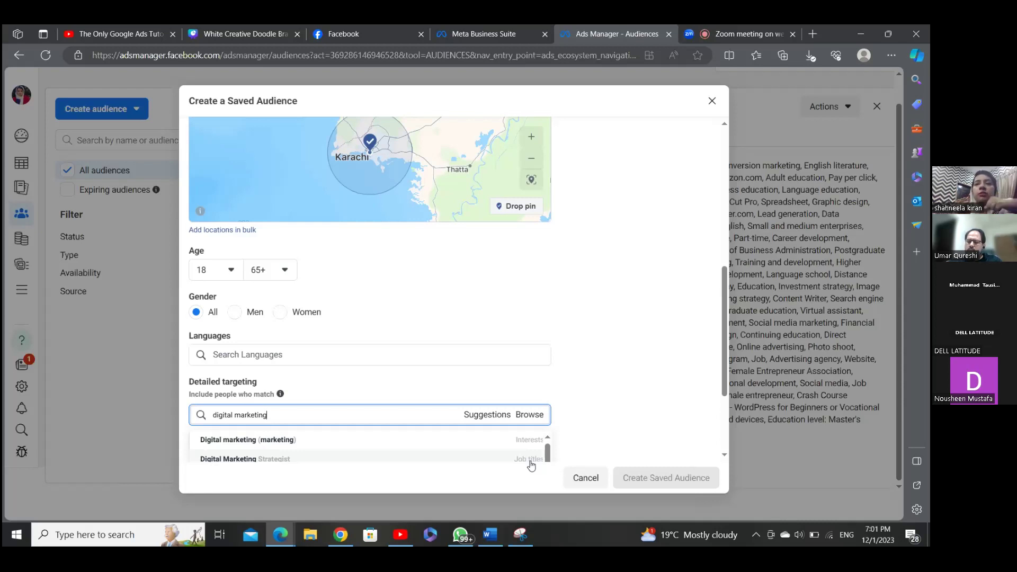
left_click(490, 439)
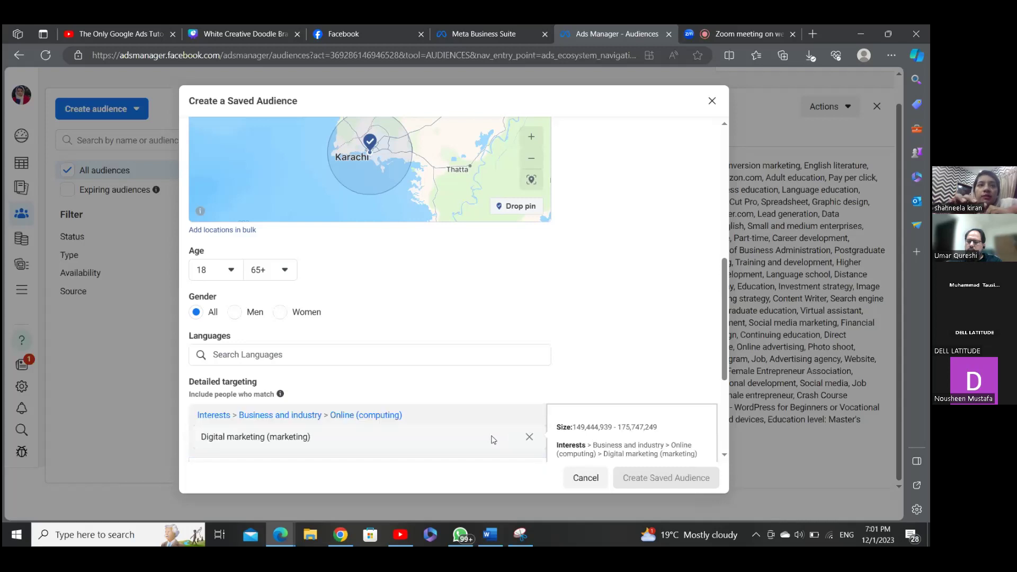
Check the audience estimate, add Social media marketing (marketing) from the suggested interests and view the further suggestions
scroll(726, 273, "up", 6)
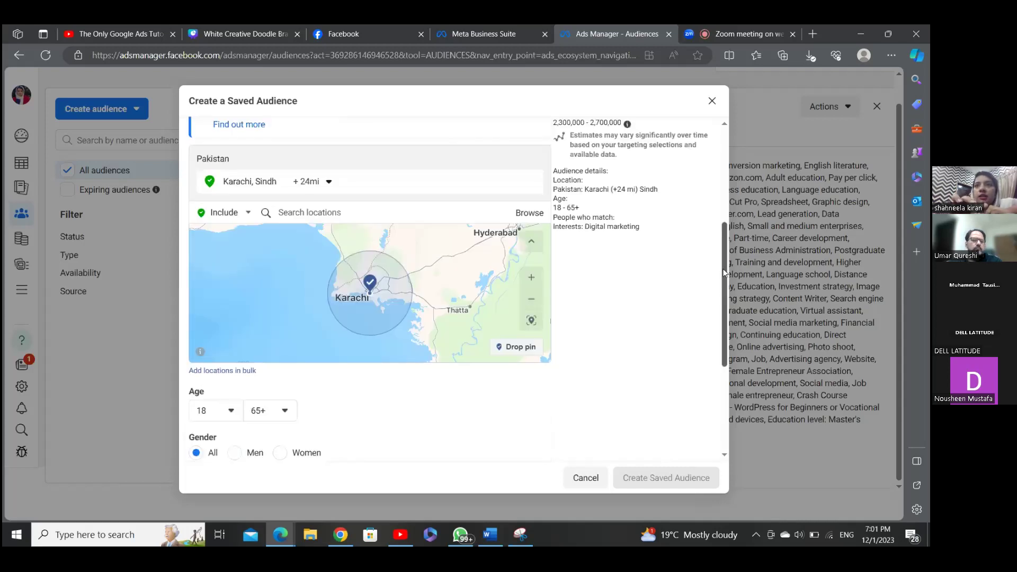
left_click_drag(724, 300, 712, 443)
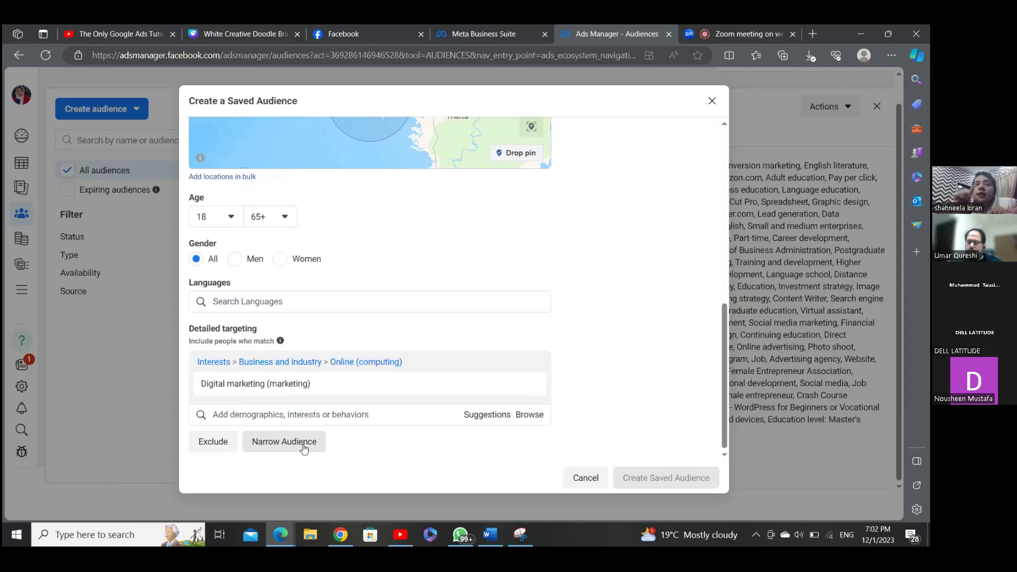
left_click(495, 420)
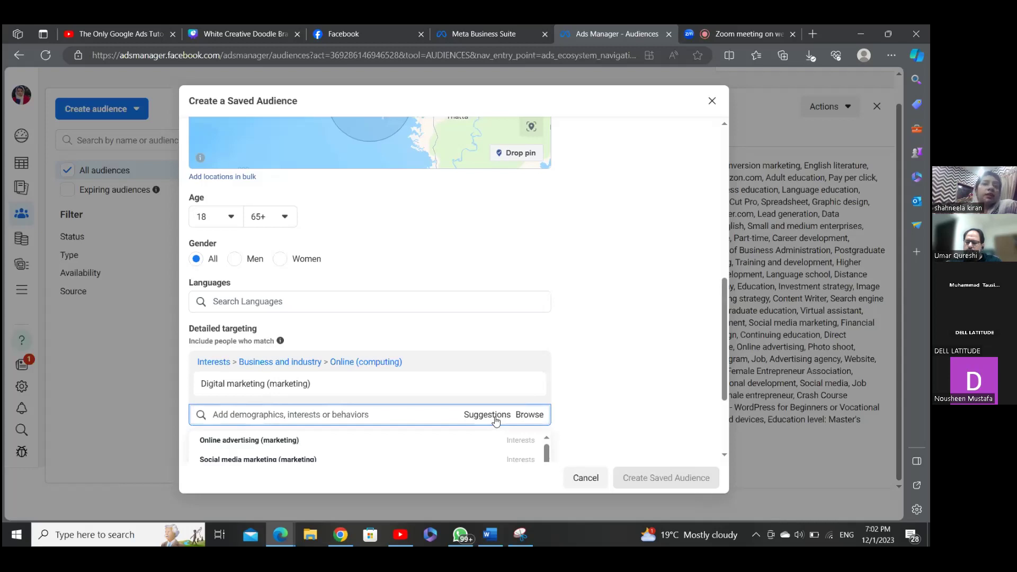
mouse_move(447, 444)
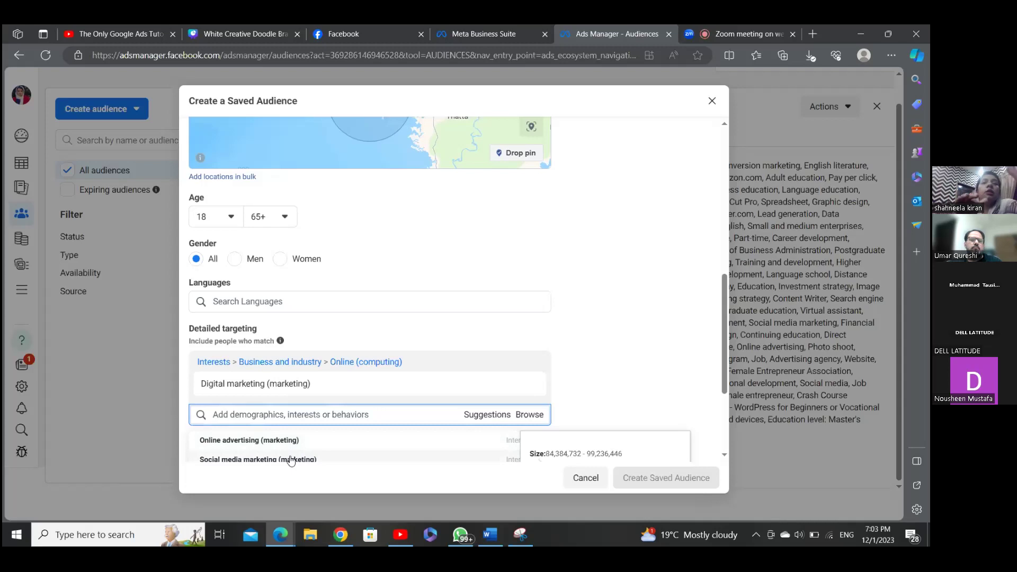
left_click(290, 459)
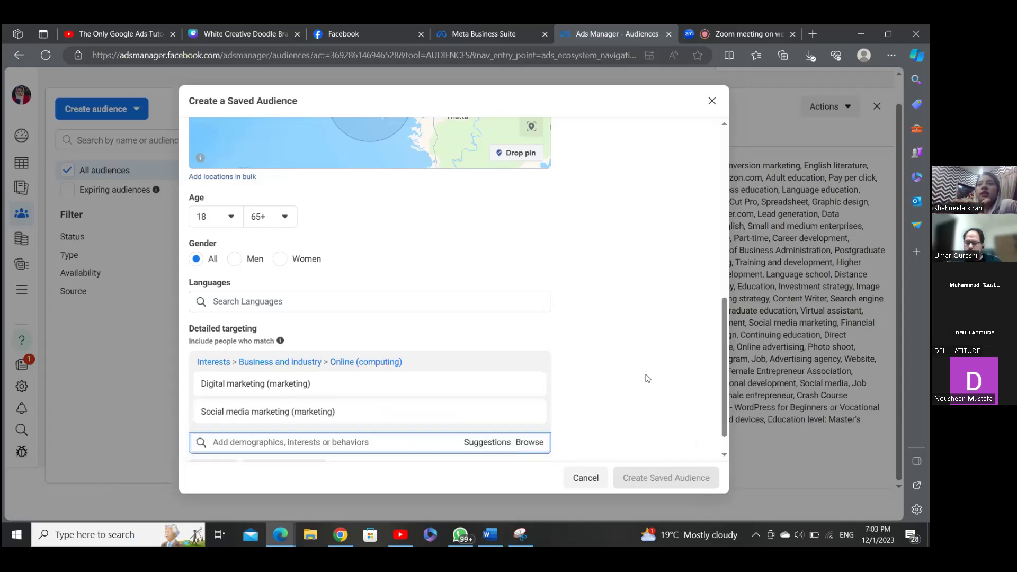
scroll(723, 355, "down", 1)
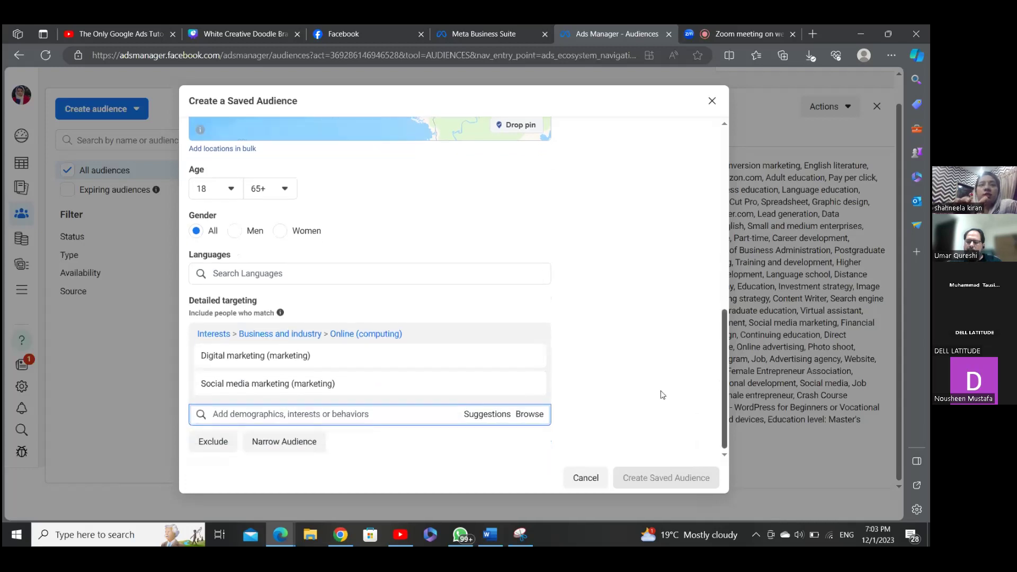
left_click(487, 416)
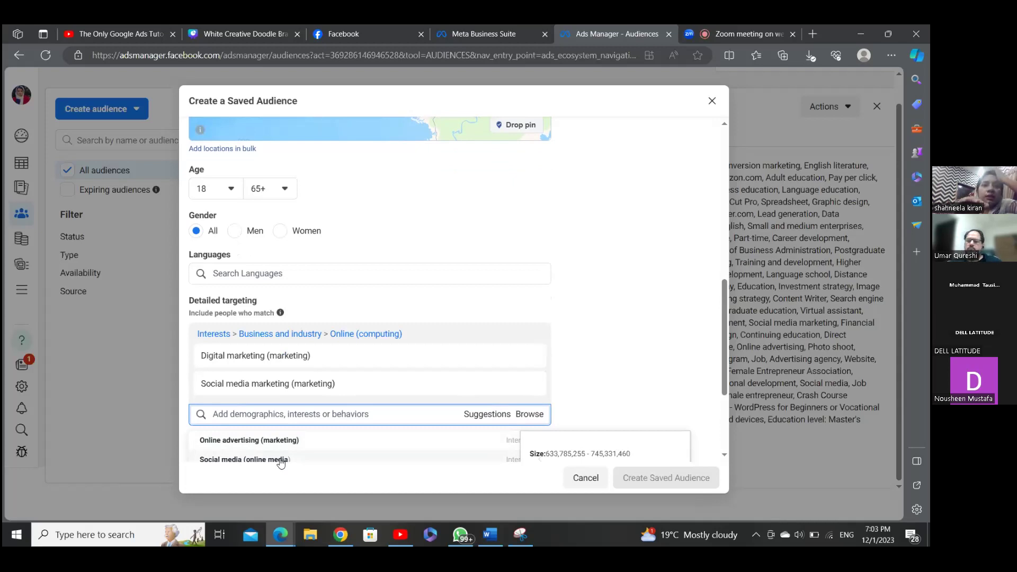
left_click_drag(724, 320, 721, 357)
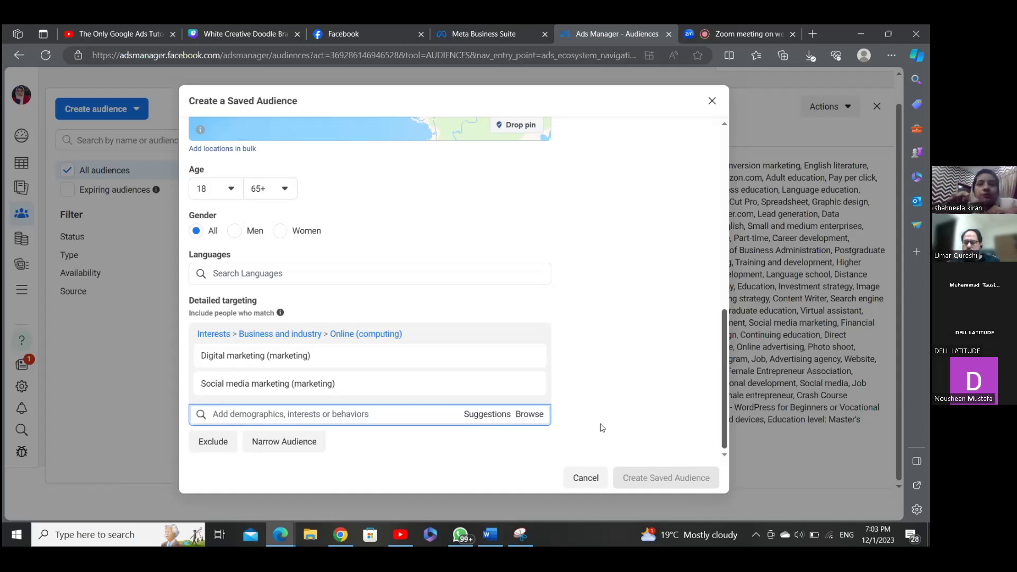
Narrow the audience to people who must also match the Social media marketing job title
left_click(292, 444)
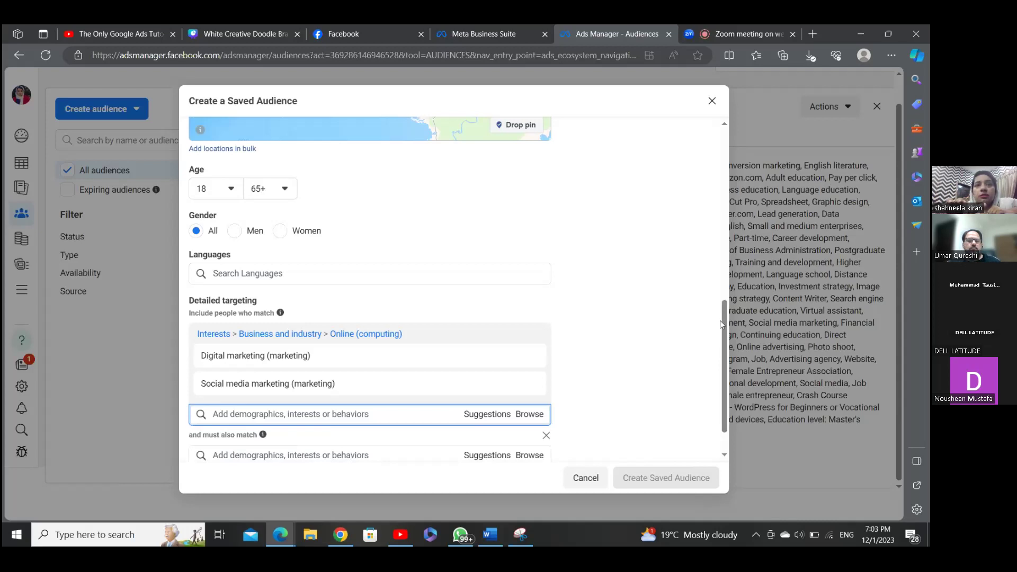
scroll(720, 325, "down", 1)
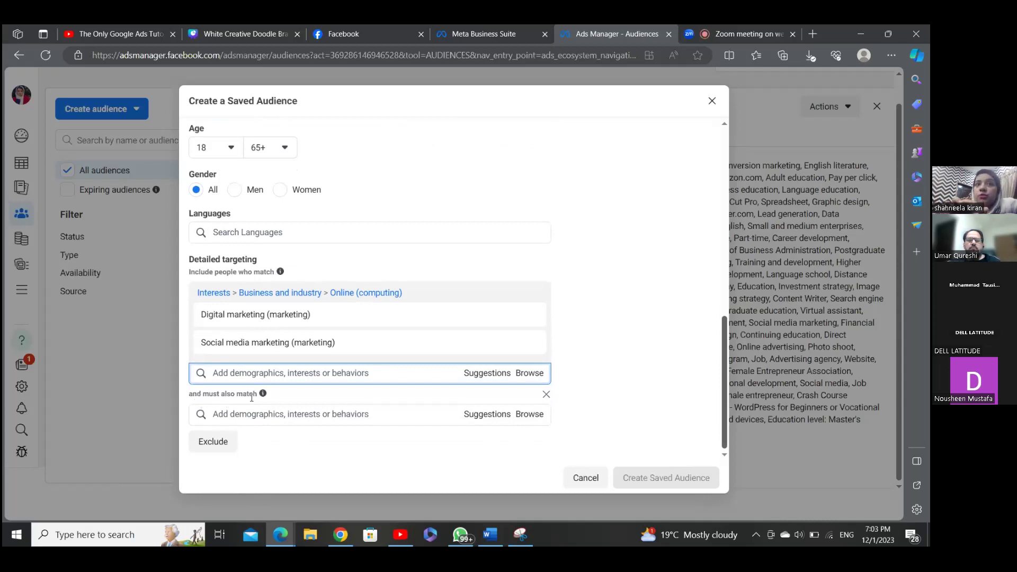
mouse_move(278, 348)
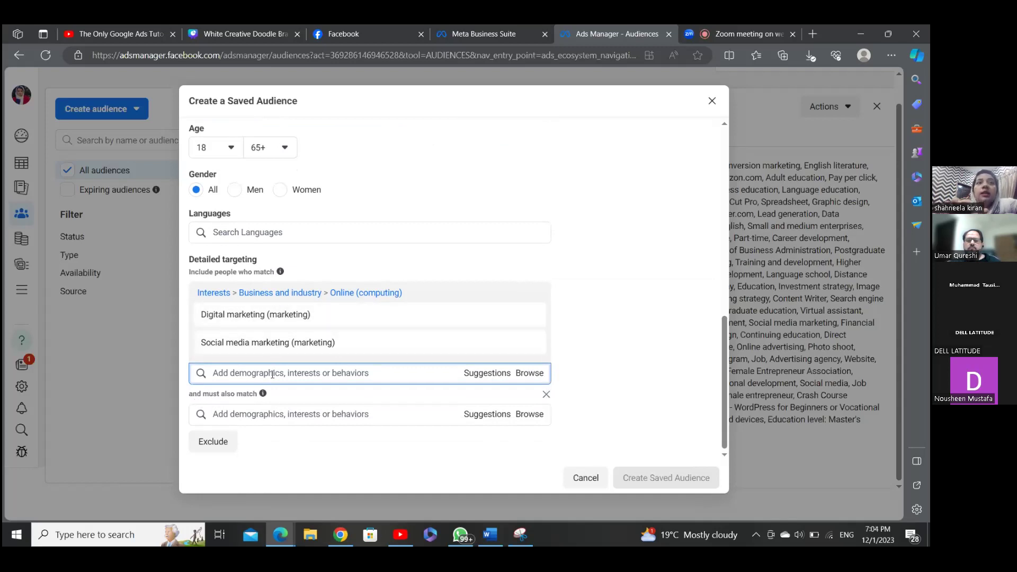
left_click(245, 414)
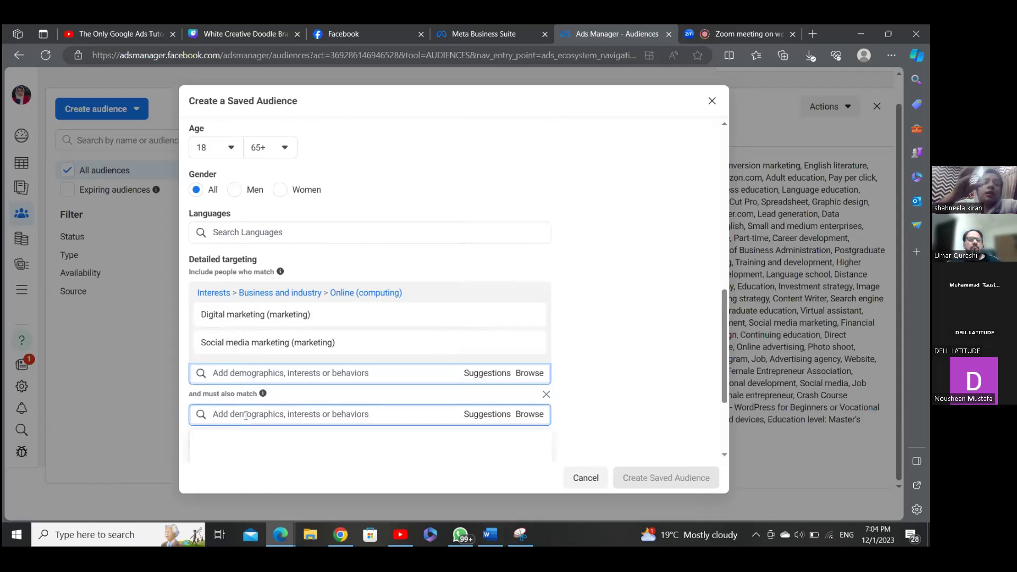
type("socia")
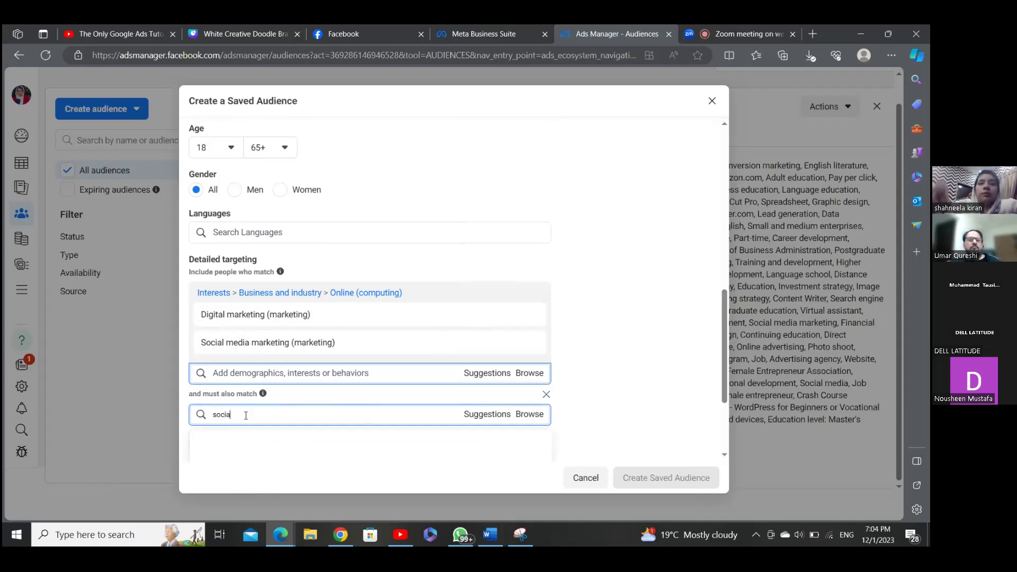
type(" media m")
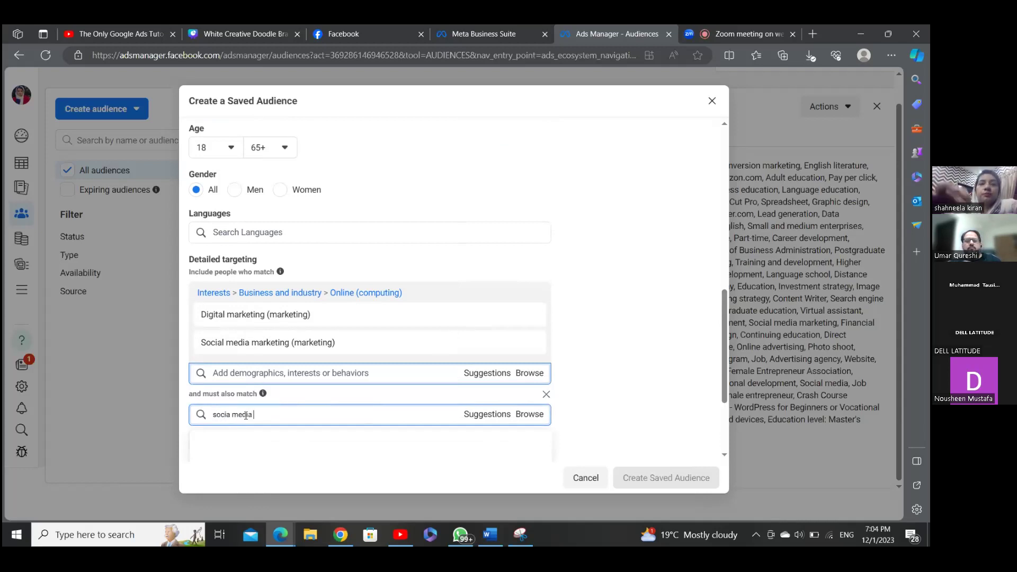
type("arket")
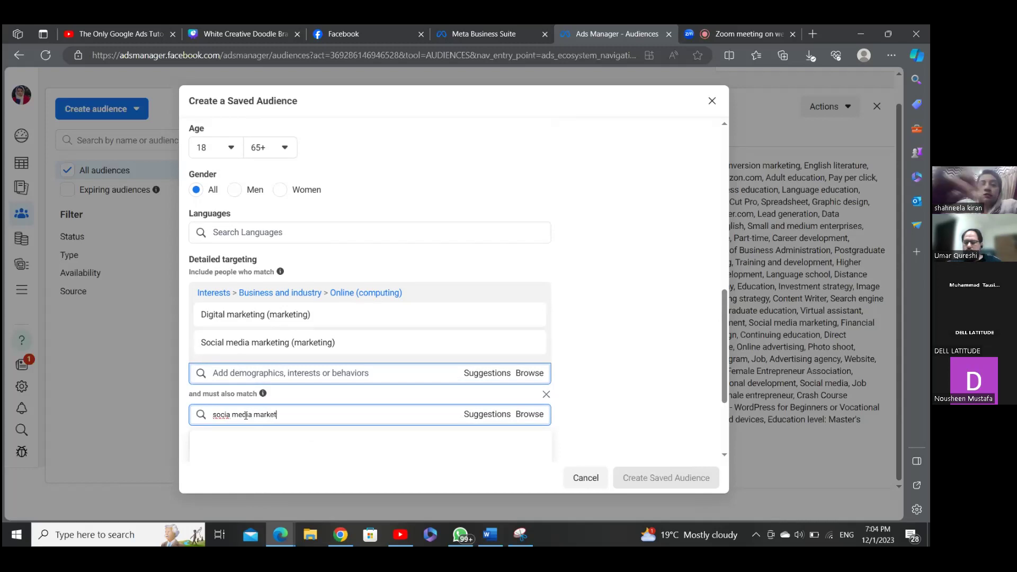
type("ing")
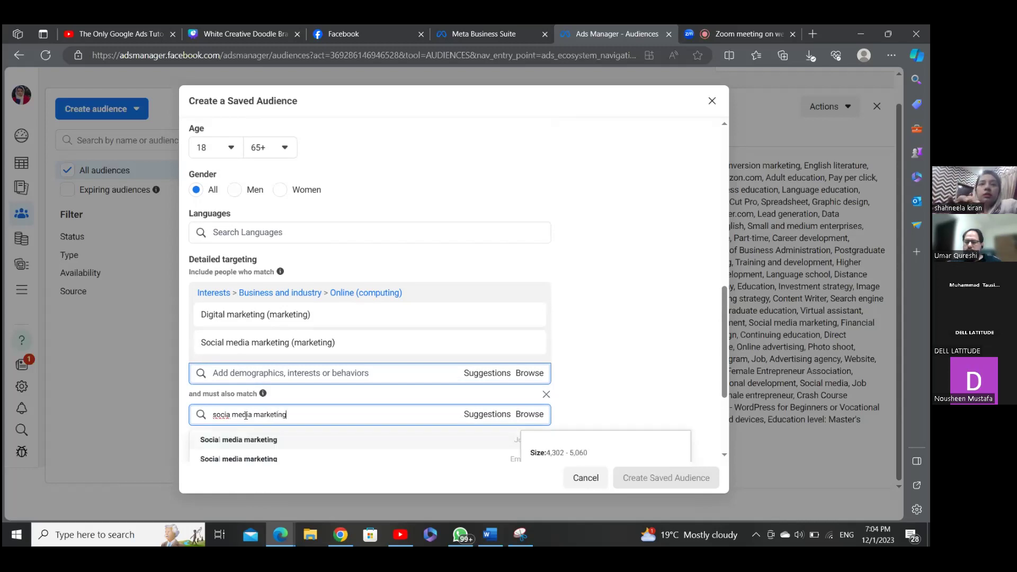
left_click(264, 445)
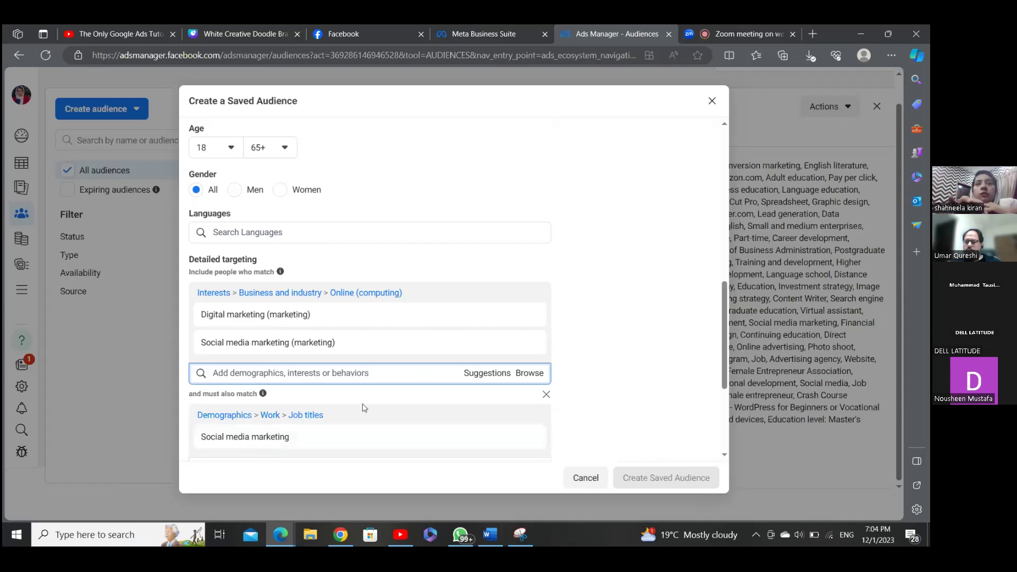
Remove the must-also-match condition and close the saved audience form without creating the audience
mouse_move(296, 444)
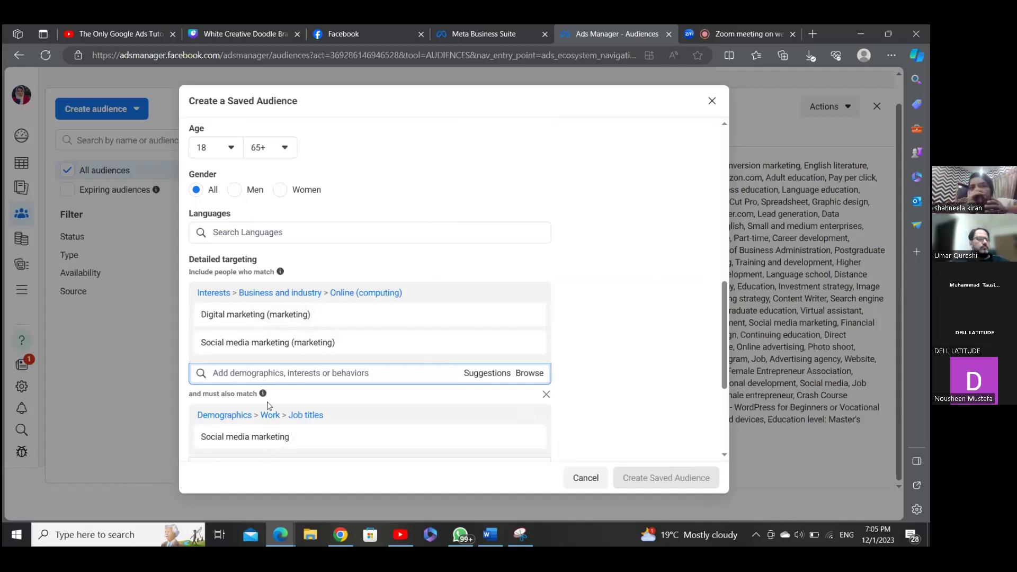
left_click(545, 394)
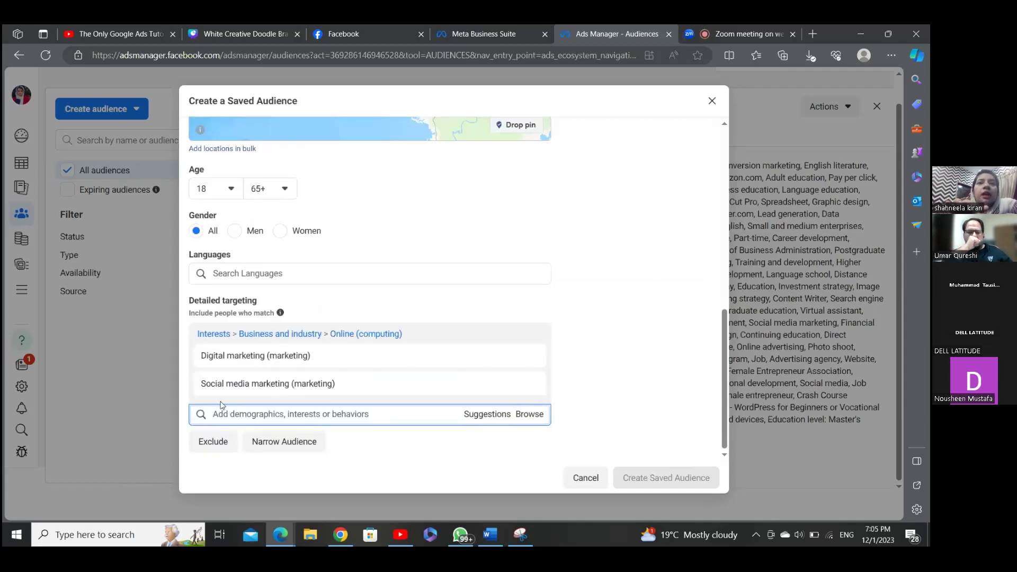
mouse_move(337, 383)
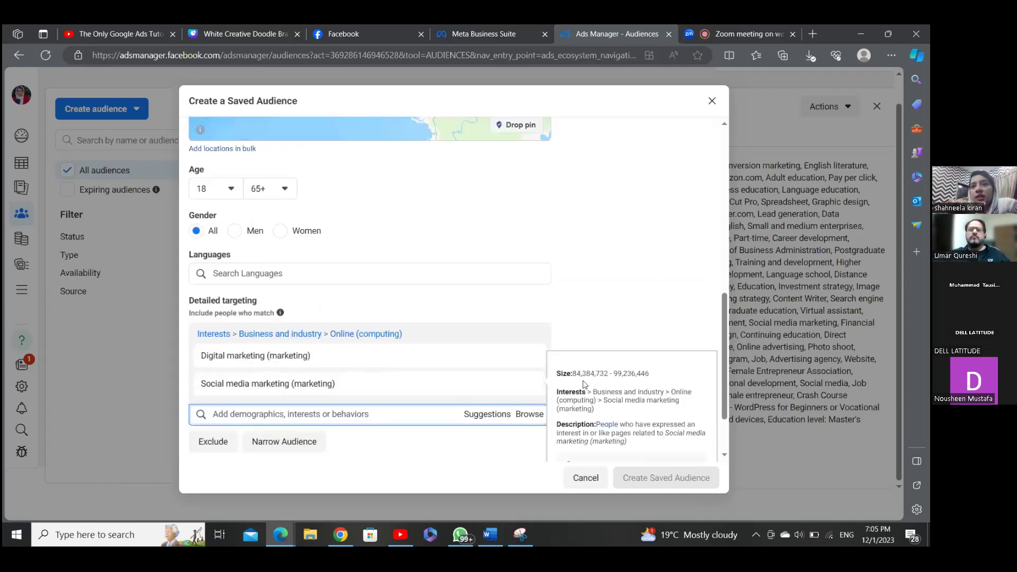
mouse_move(396, 368)
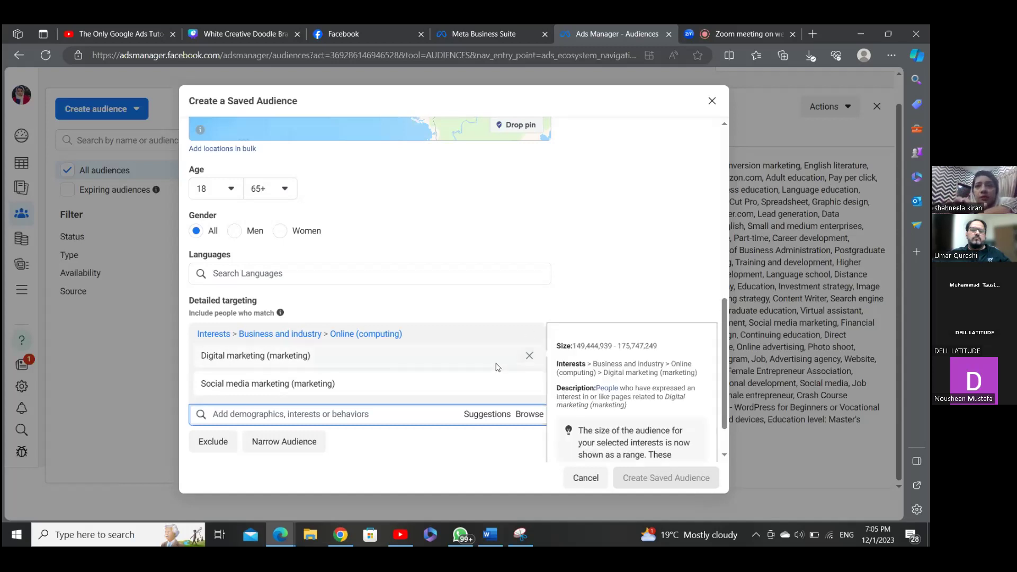
left_click(711, 101)
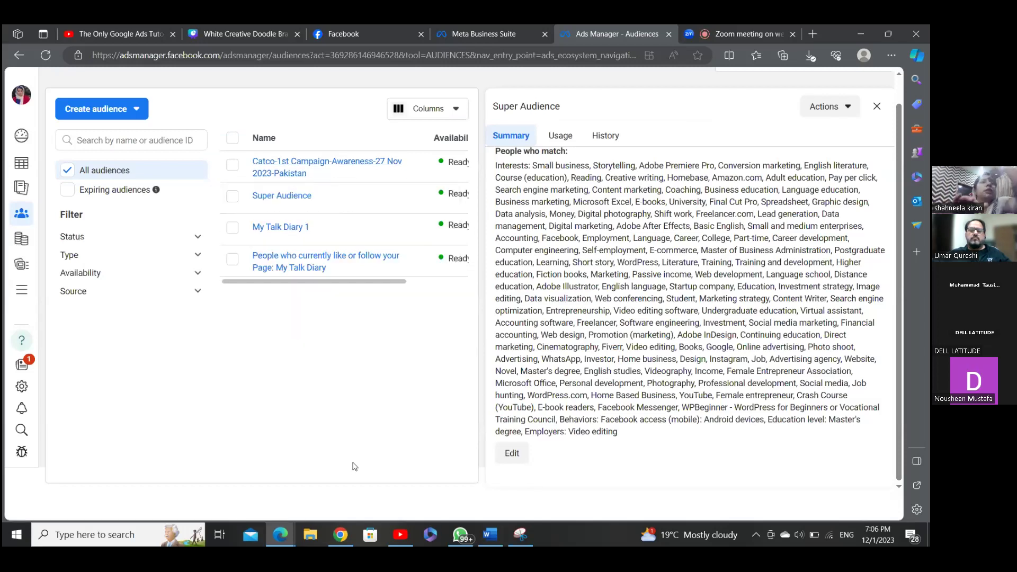
Open Billing & payments and examine the ad account's payment activity and transaction list
mouse_move(29, 241)
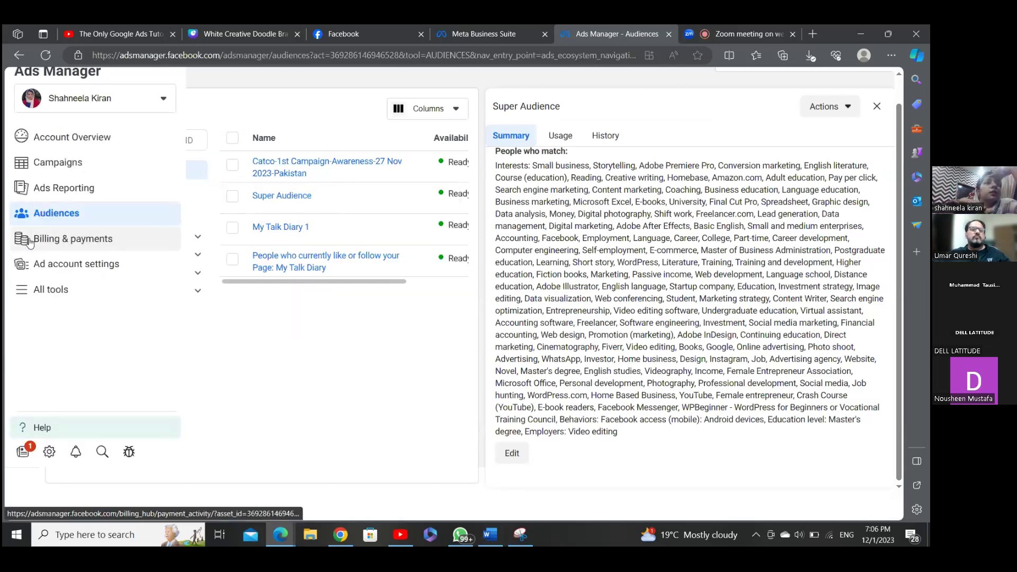
left_click(63, 244)
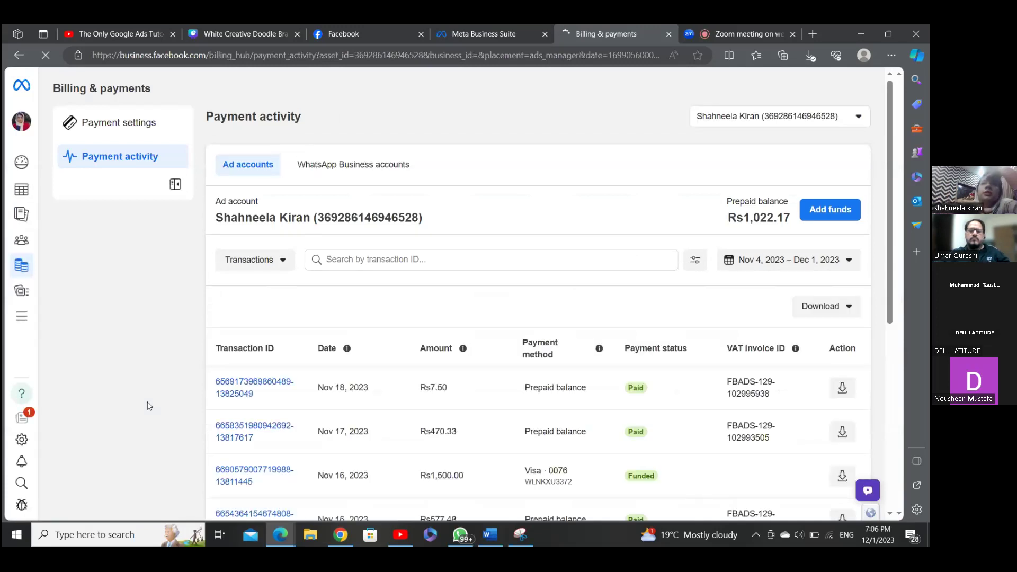
scroll(890, 237, "down", 2)
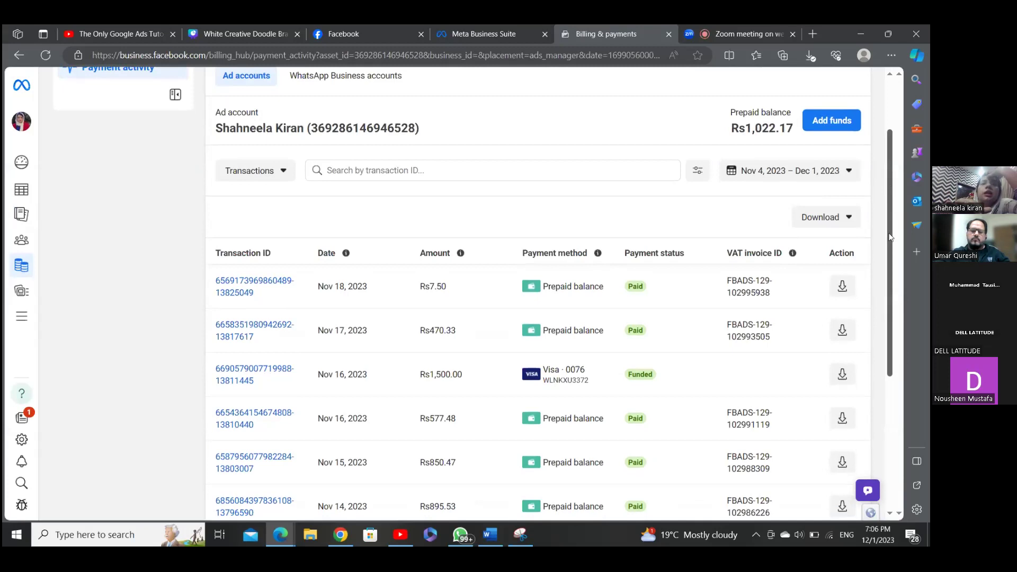
scroll(890, 236, "up", 1)
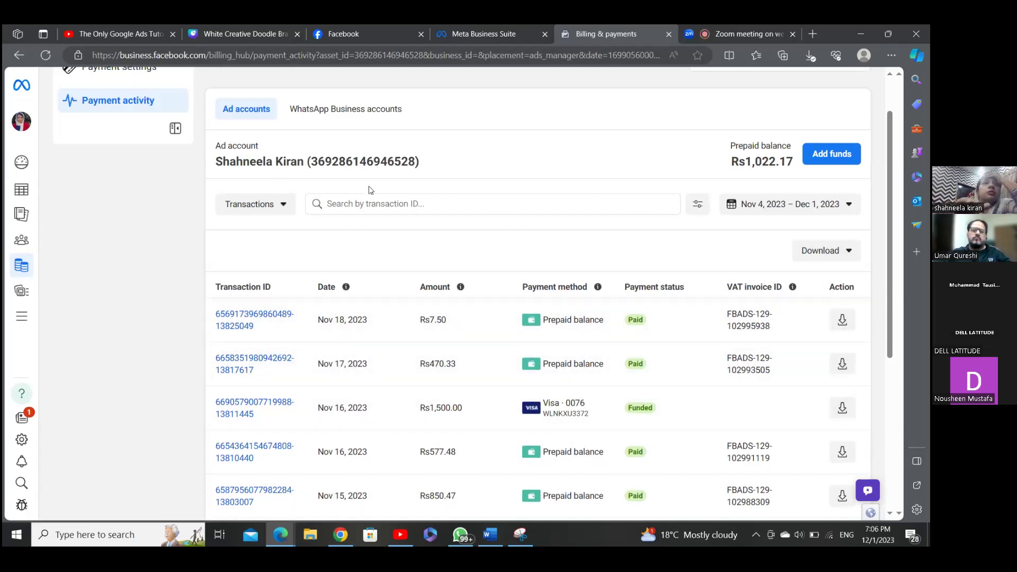
Examine the amount and payment method options for adding funds to the ad account, and close the form without adding any
scroll(887, 212, "up", 1)
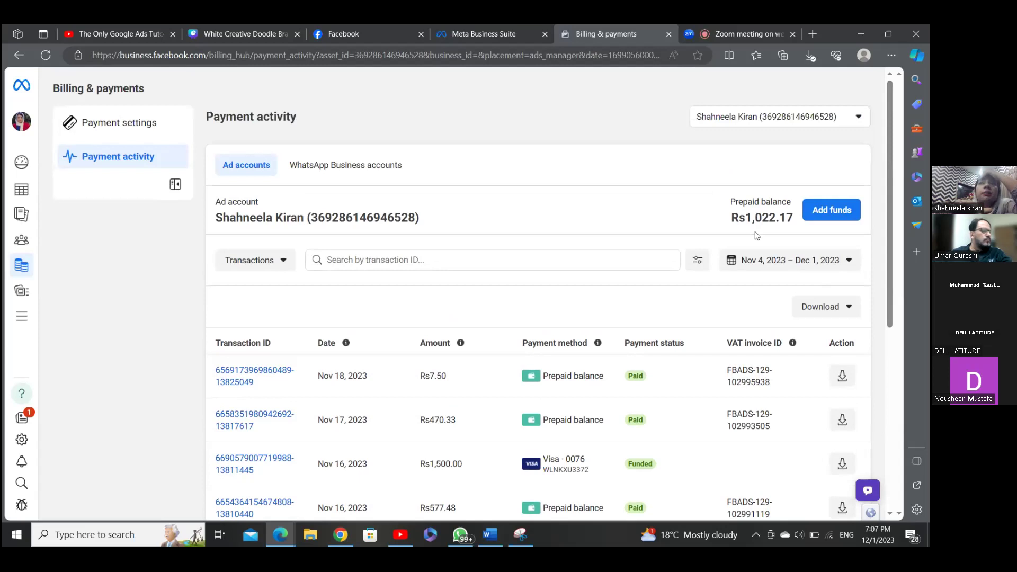
left_click(834, 212)
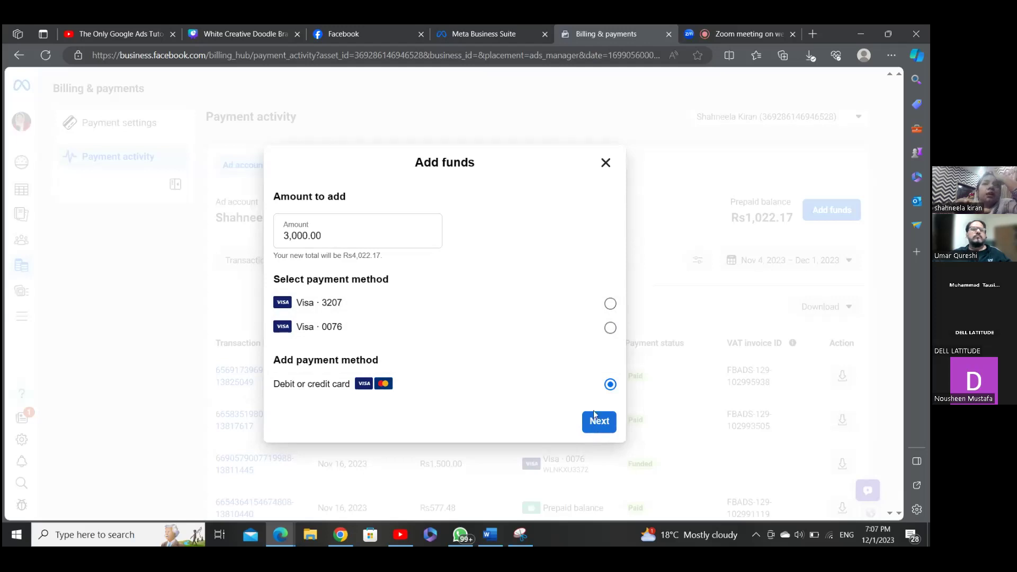
left_click(606, 164)
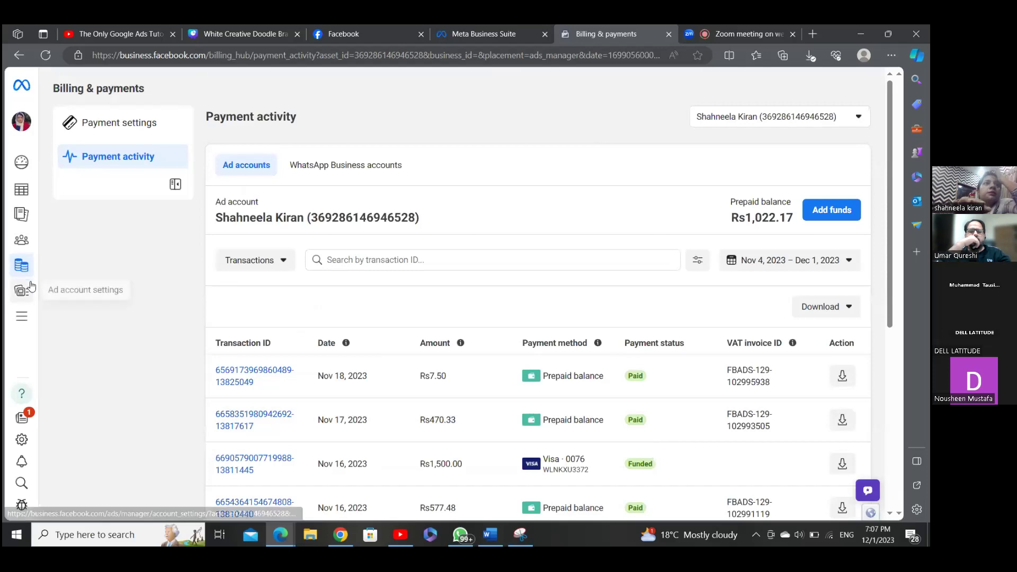
Open Ad account settings and review the account controls, business payments and ad account roles on the setup page
mouse_move(32, 291)
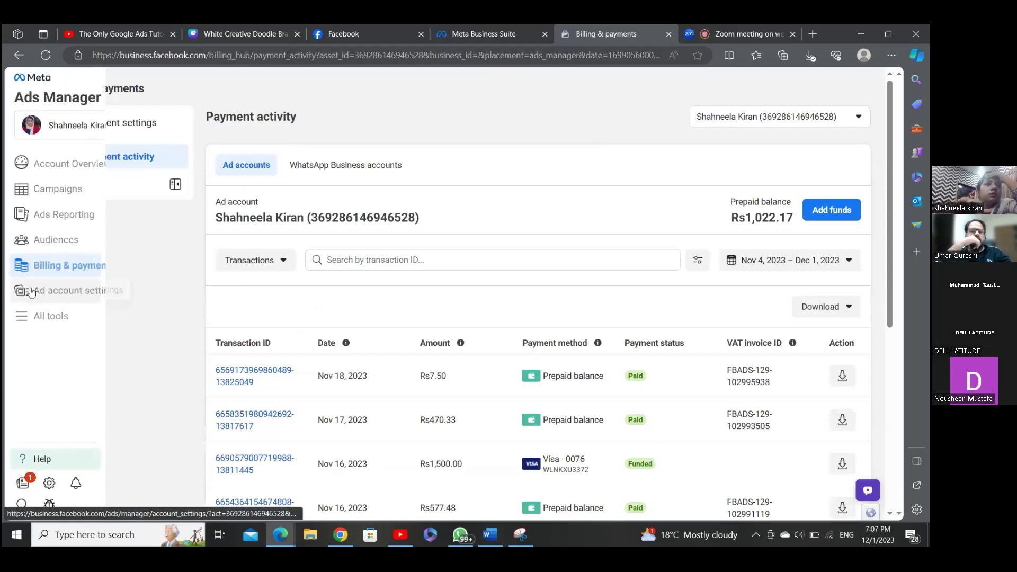
left_click(78, 290)
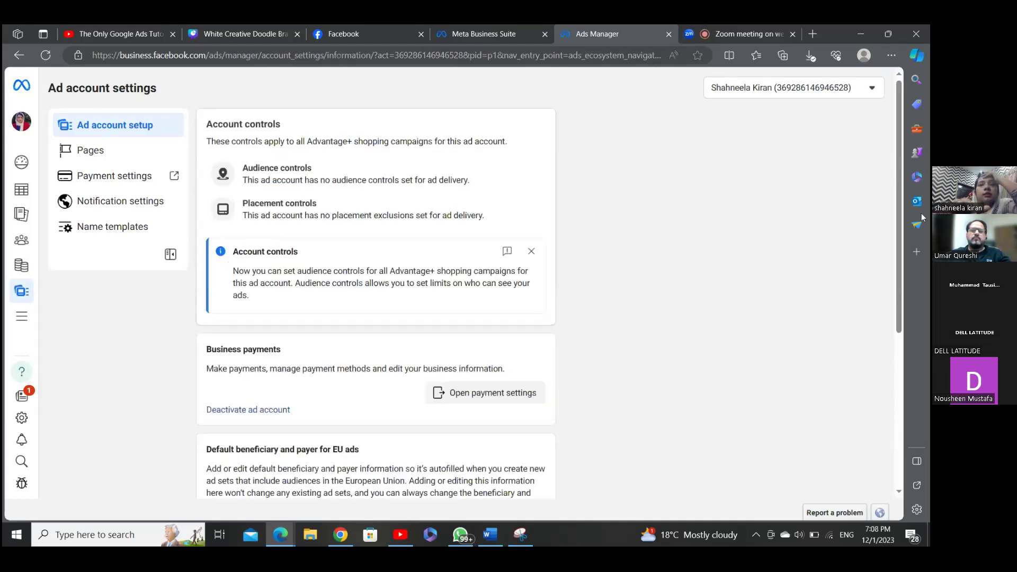
left_click_drag(901, 153, 907, 175)
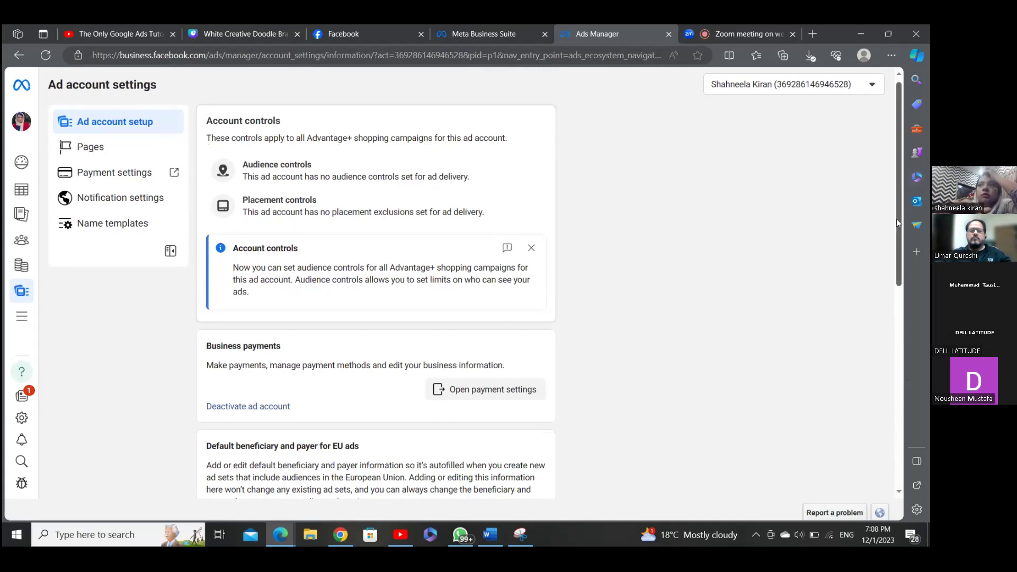
left_click_drag(896, 218, 894, 334)
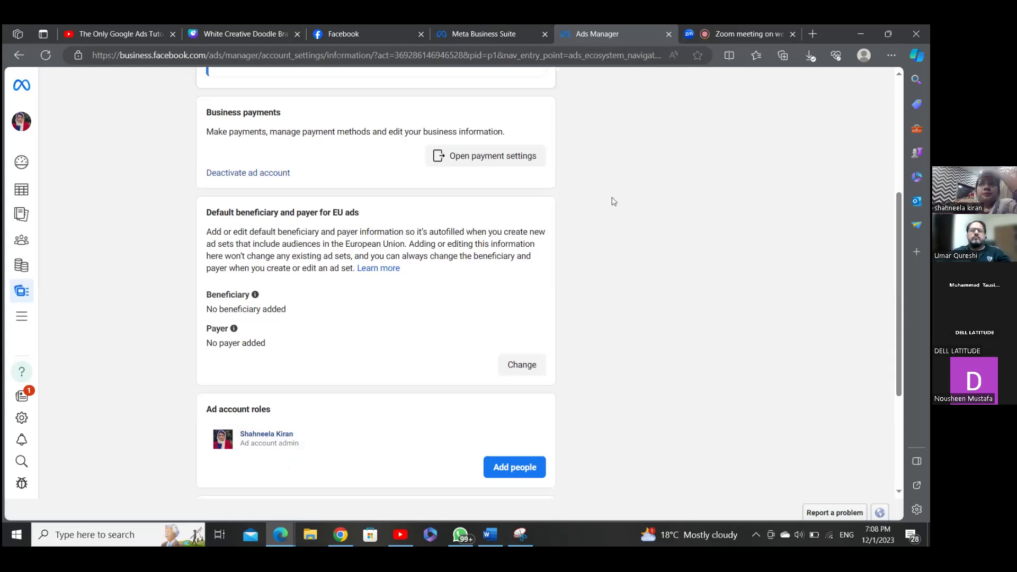
Switch to the Zoom meeting and read the latest messages in the meeting chat
left_click(704, 33)
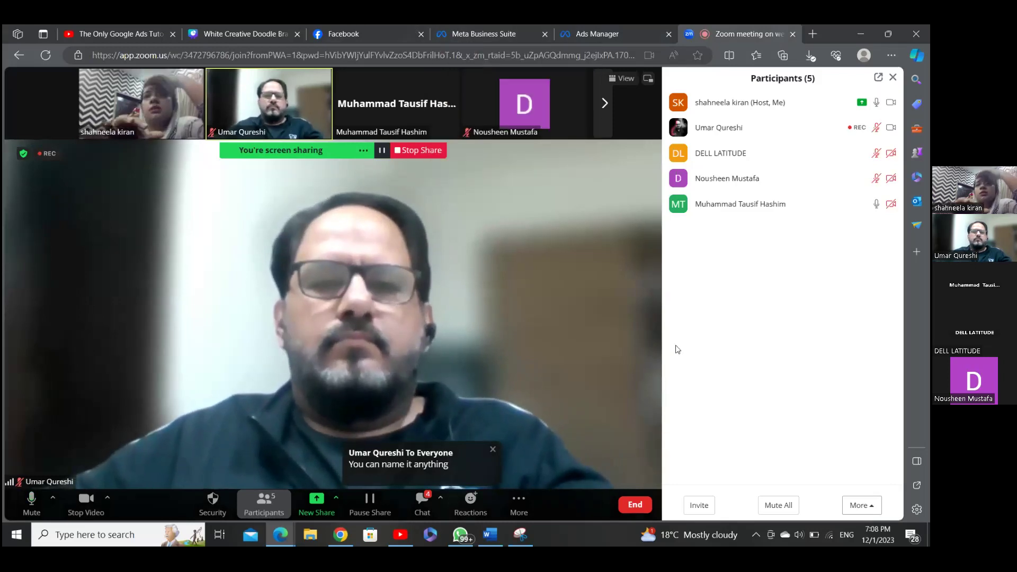
left_click(420, 504)
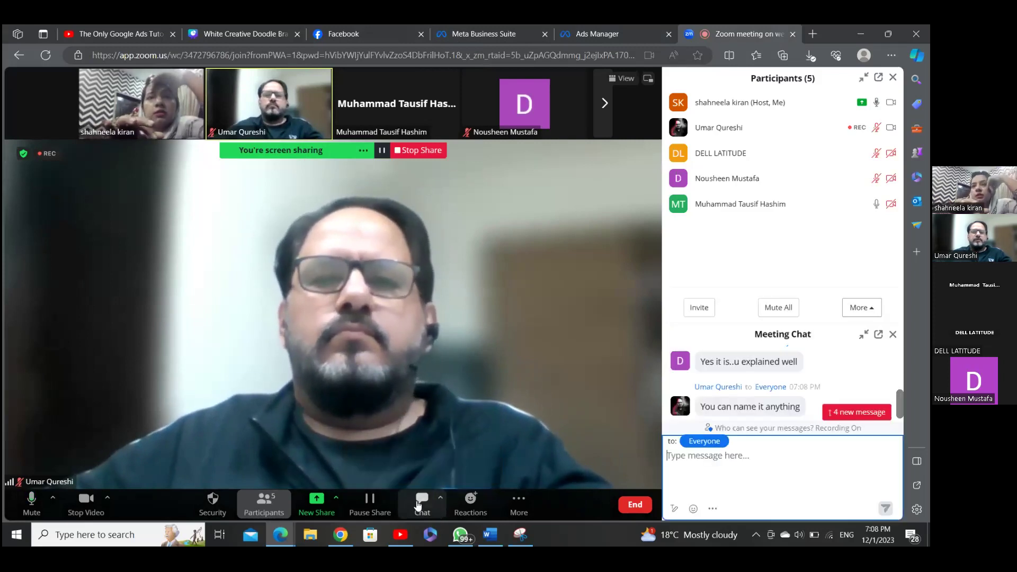
left_click(897, 399)
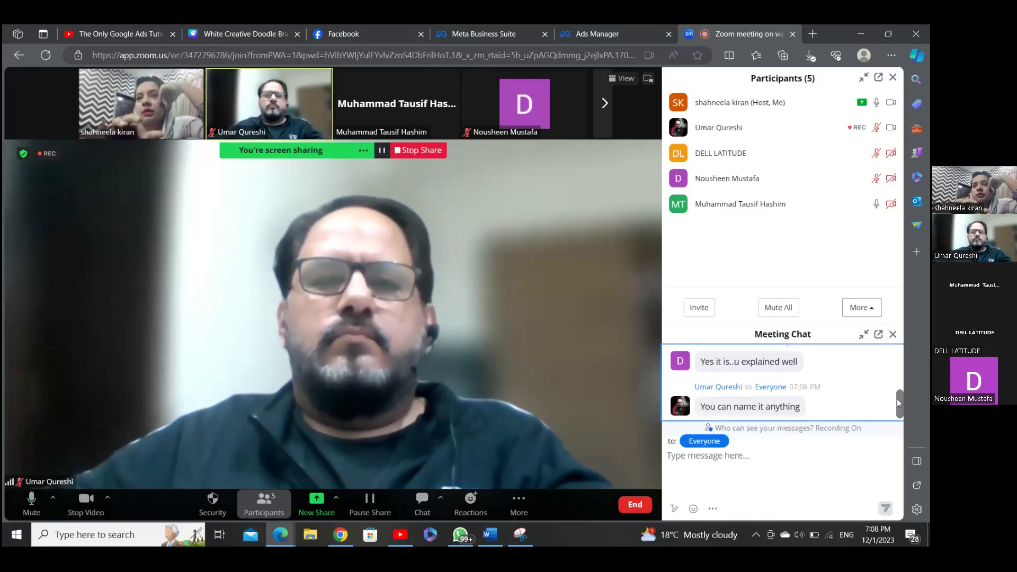
left_click_drag(897, 399, 895, 421)
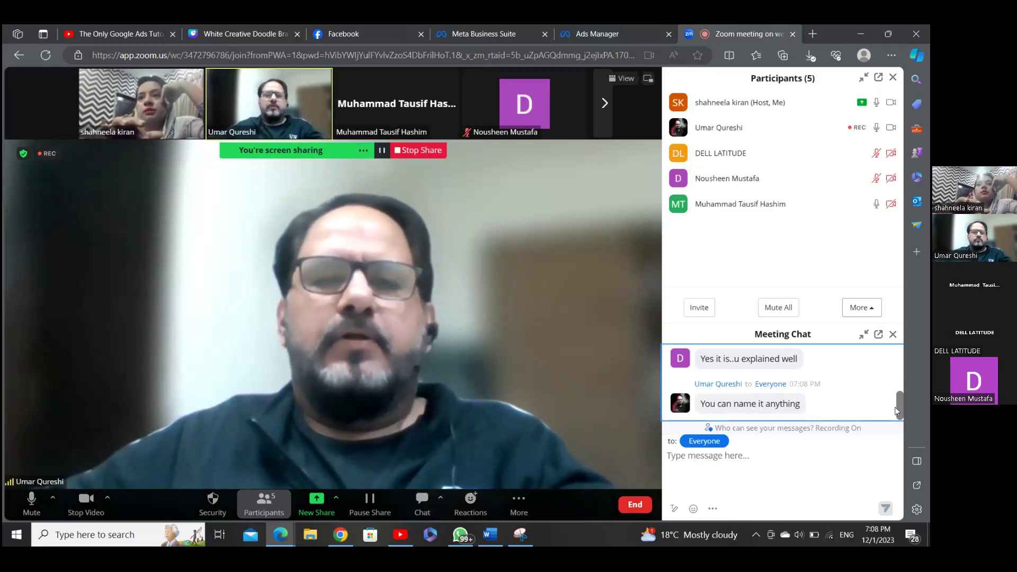
mouse_move(899, 407)
left_mouse_down()
mouse_move(899, 367)
mouse_move(895, 421)
left_mouse_up()
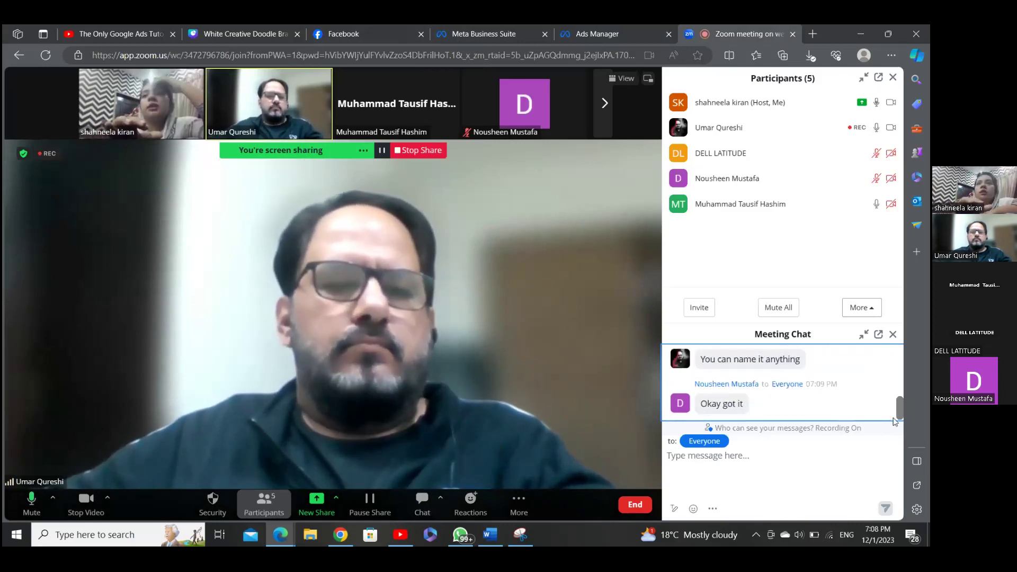
scroll(894, 419, "up", 1)
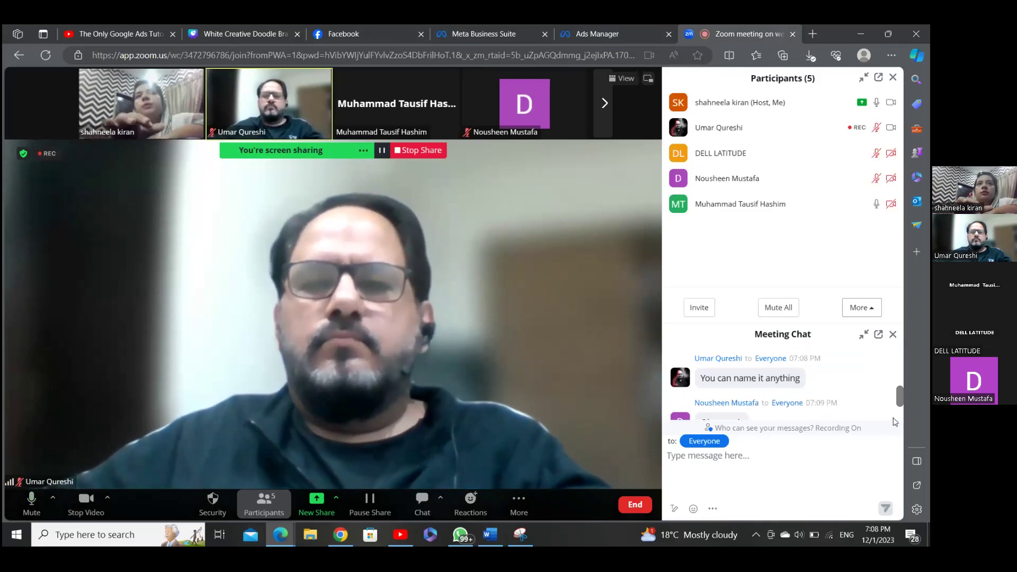
Return to Ads Manager, view the role choices for adding people to the ad account, and cancel without adding anyone
left_click(588, 32)
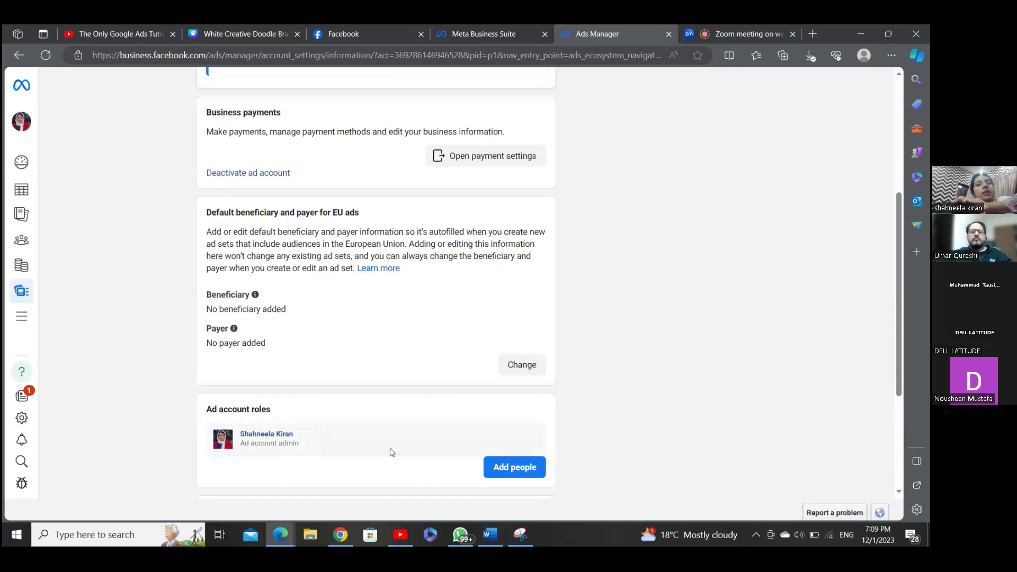
left_click(492, 471)
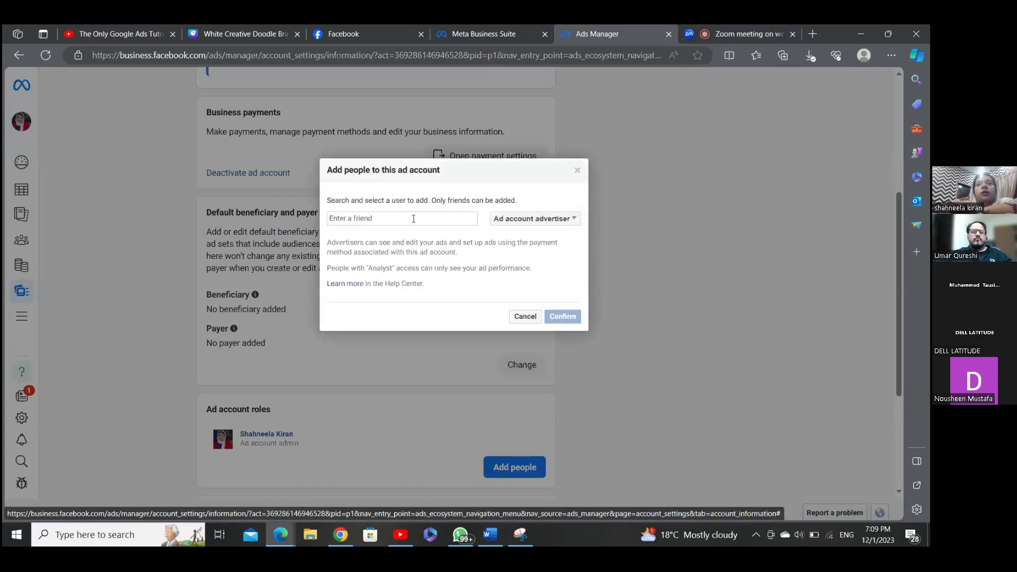
left_click(413, 219)
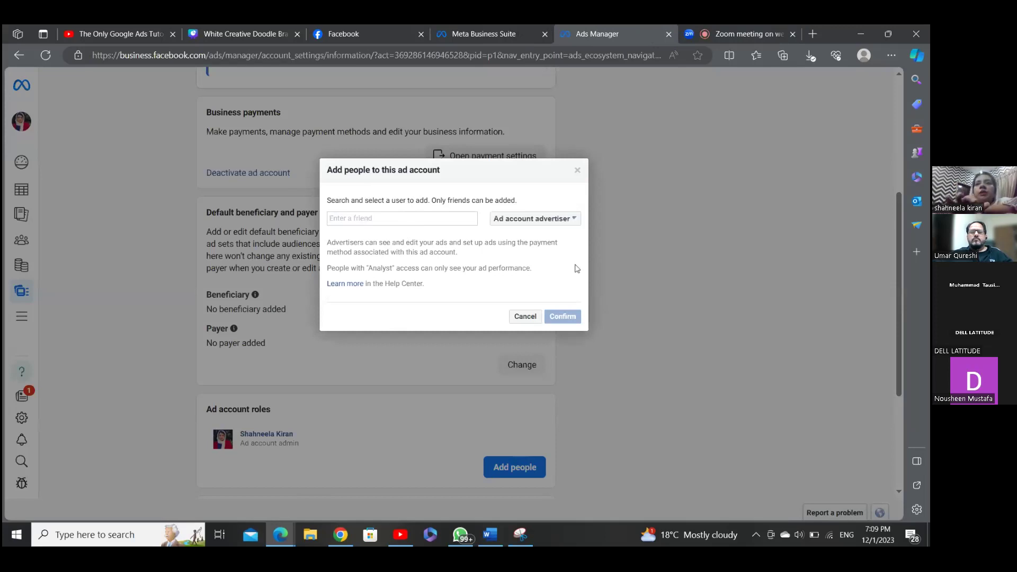
left_click(575, 225)
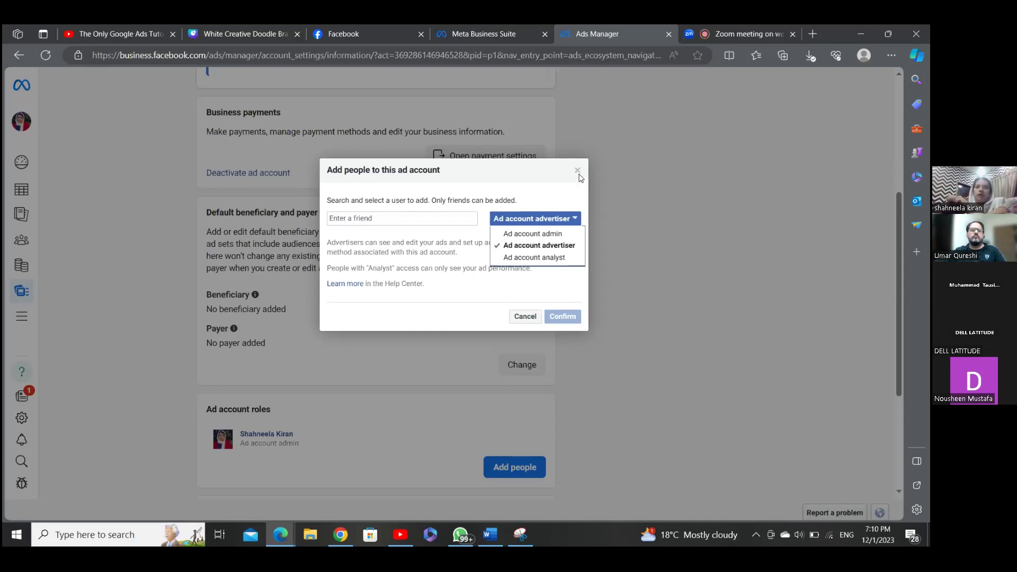
left_click(527, 318)
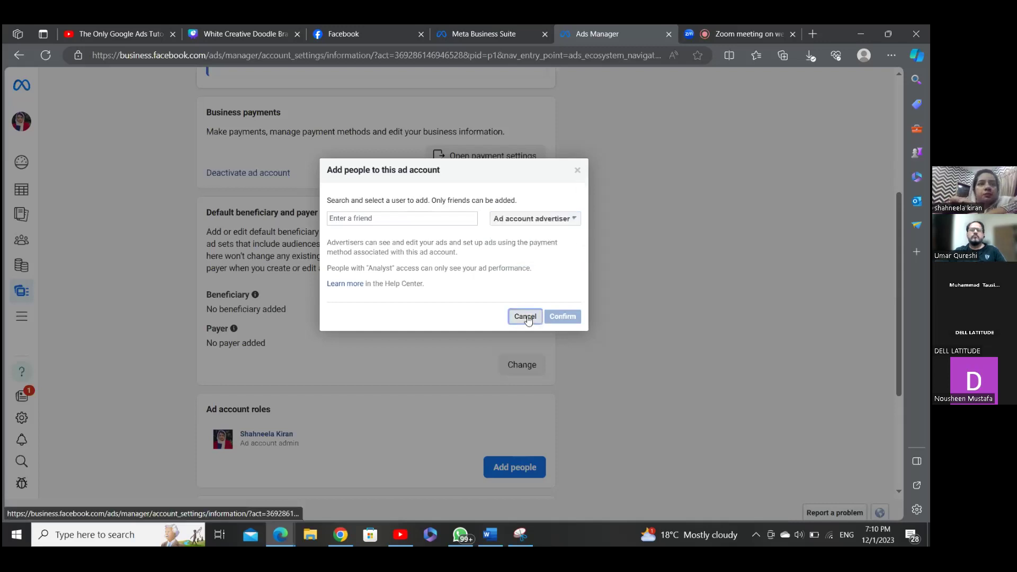
left_click(526, 316)
Reopen Ad account settings and examine the Advantage+ shopping campaigns section at the end of the setup page
mouse_move(29, 317)
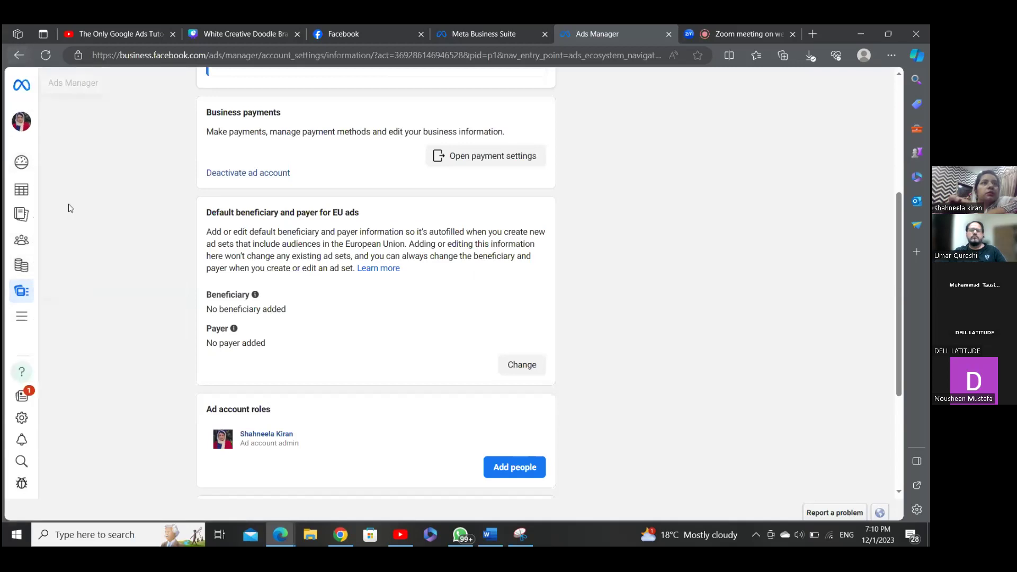
left_click(69, 296)
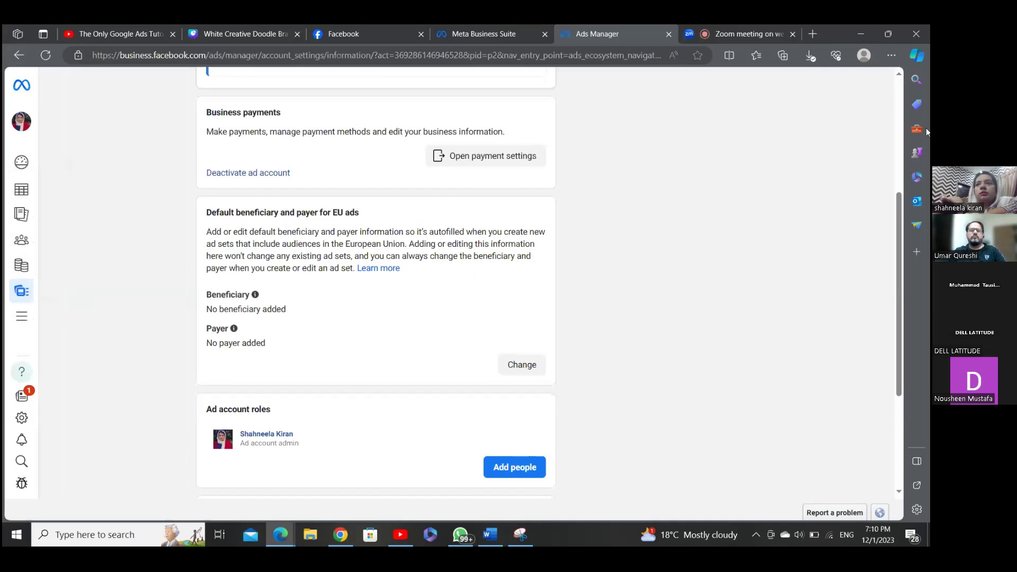
left_click_drag(899, 204, 897, 308)
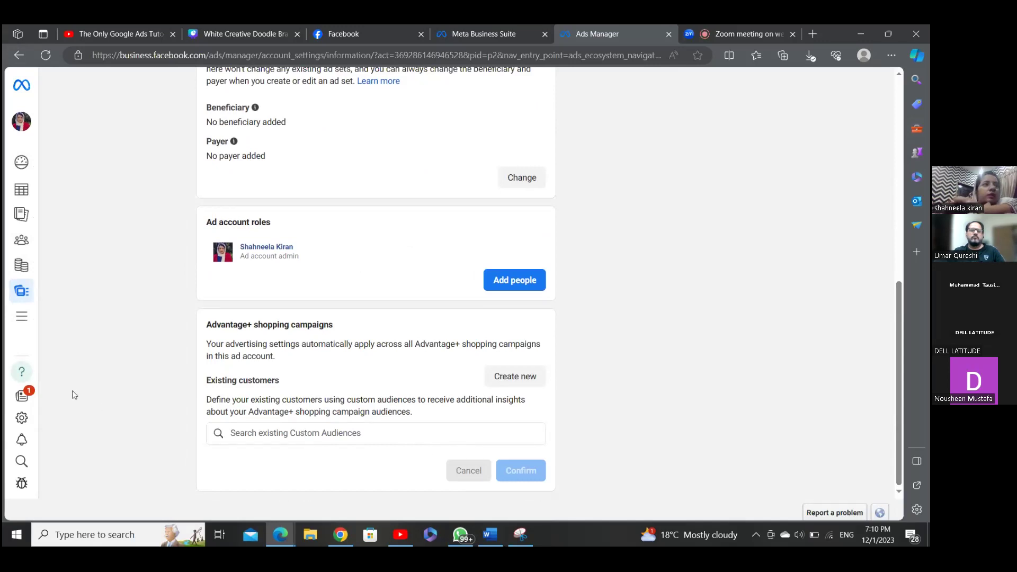
Show the full set of Ads Manager tools and open Business settings from the shortcuts
mouse_move(24, 329)
left_click(49, 317)
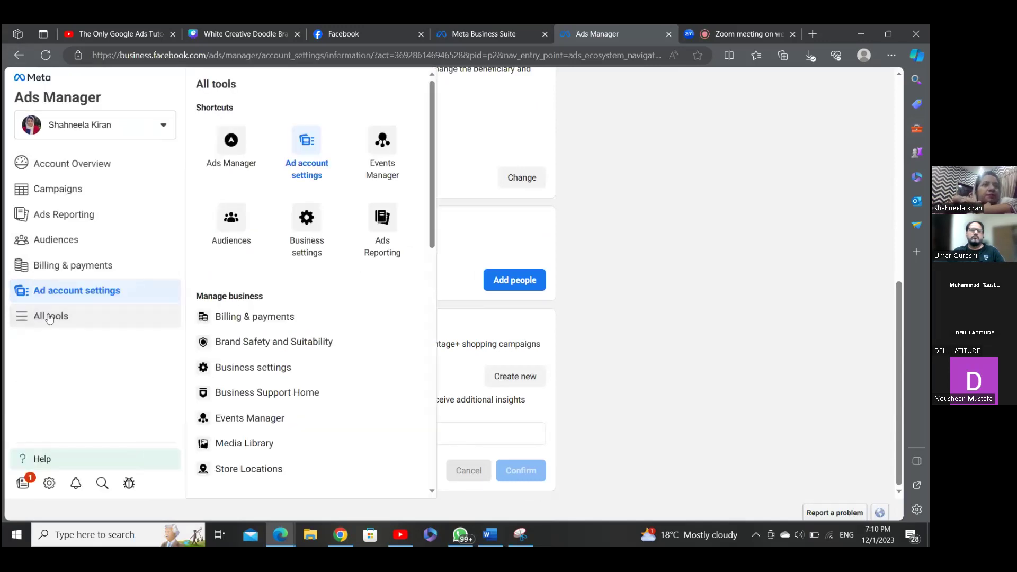
left_click(77, 319)
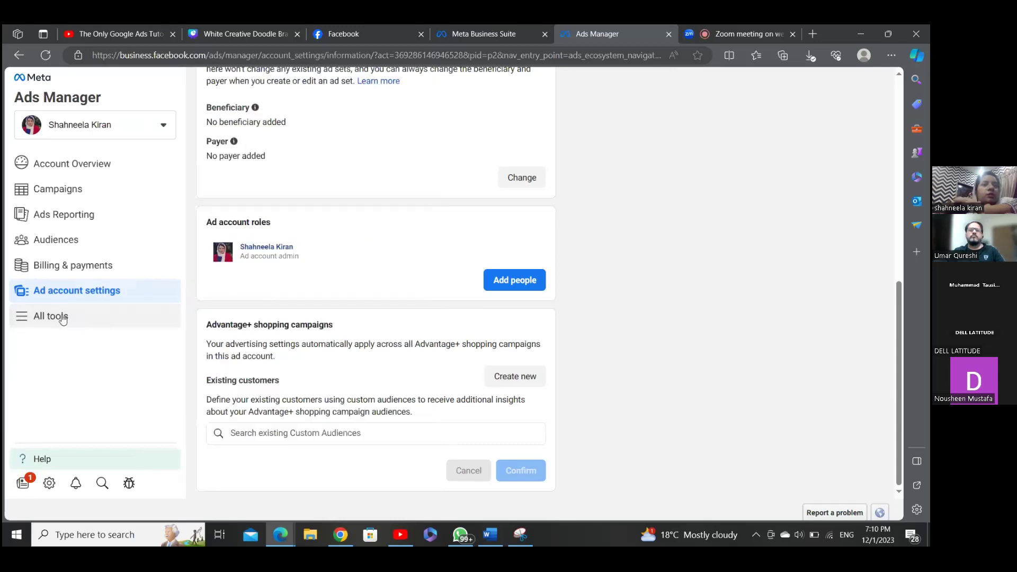
left_click(65, 326)
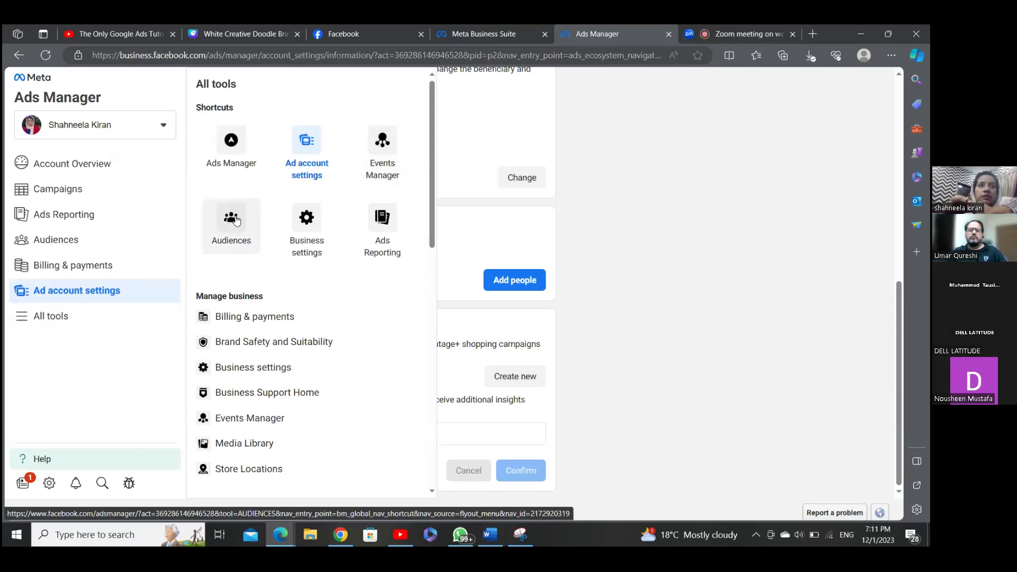
left_click(306, 217)
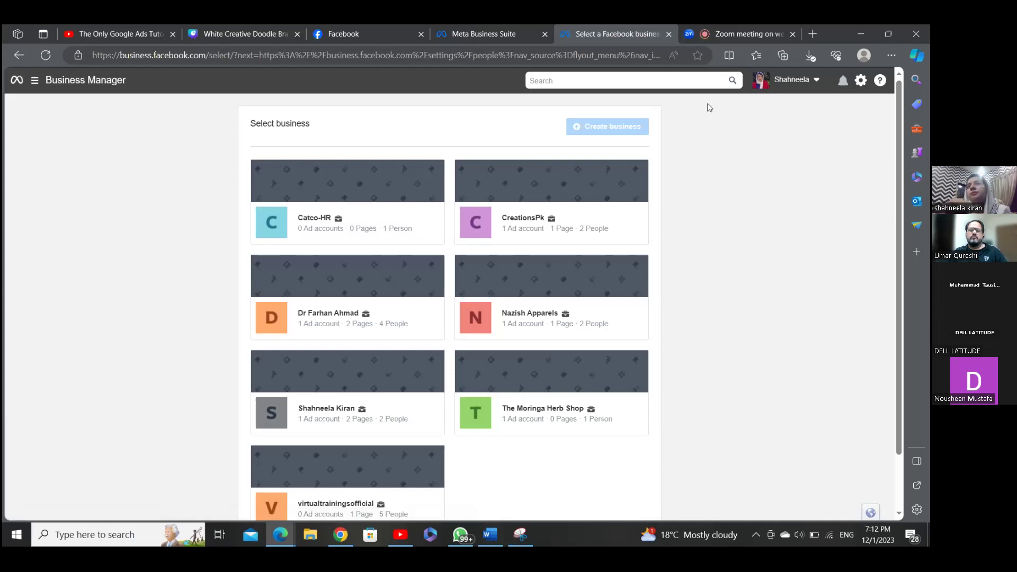
Check the newest Zoom chat messages and return to the business selection page
left_click(722, 34)
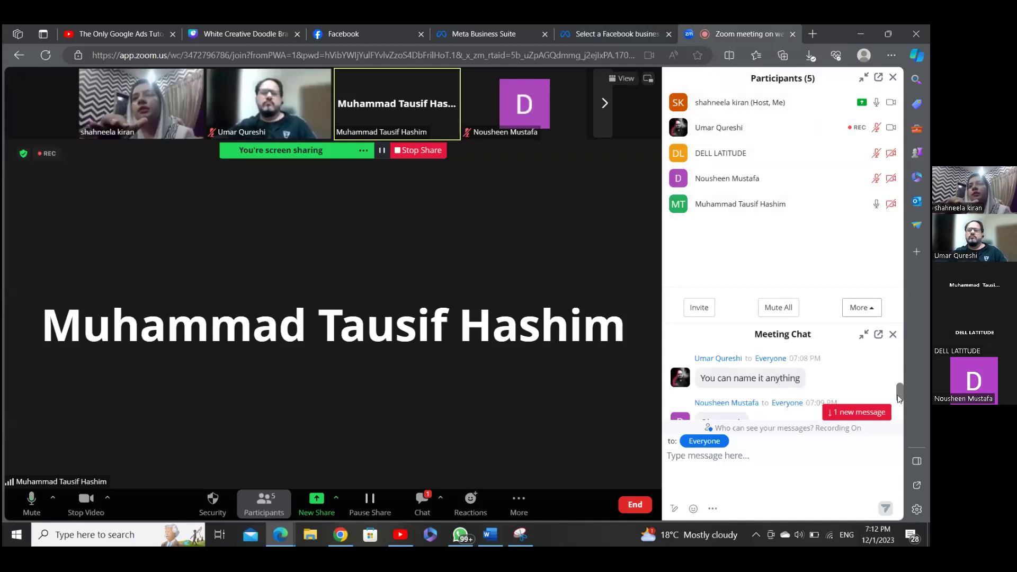
left_click_drag(898, 399, 899, 420)
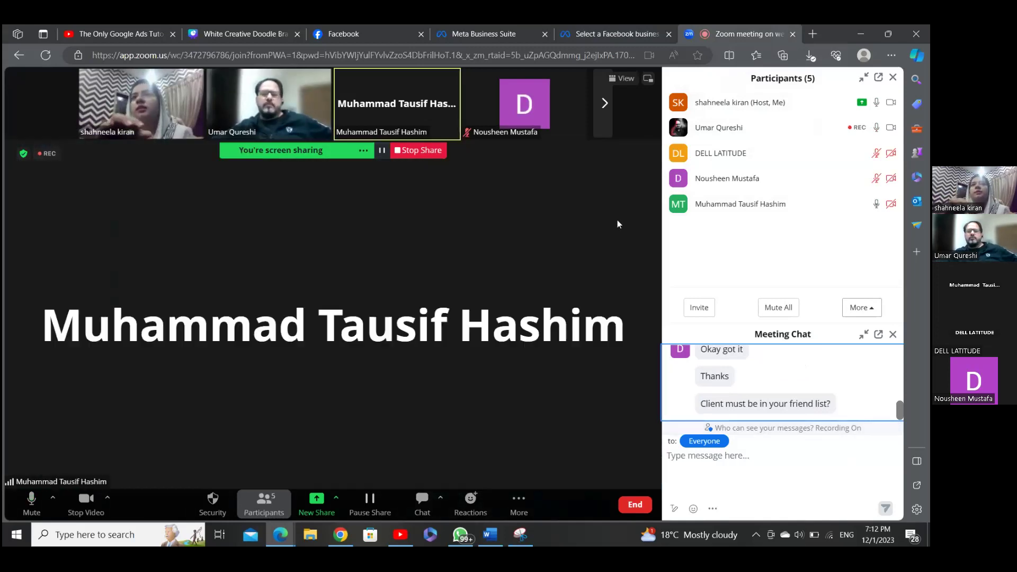
left_click(597, 29)
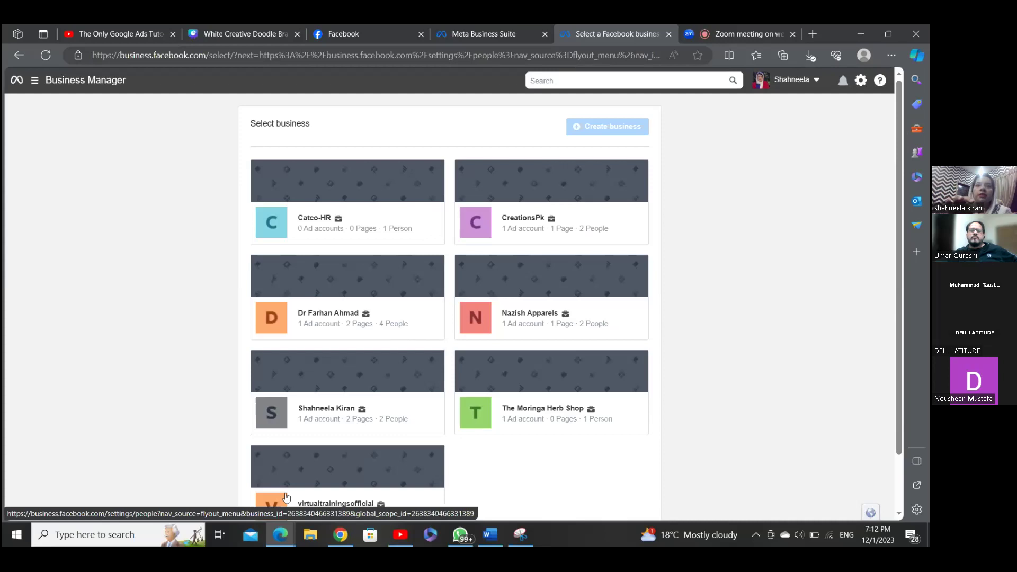
Open the business settings for virtualtrainingsofficial and look through the list of available business accounts without switching
left_click(320, 496)
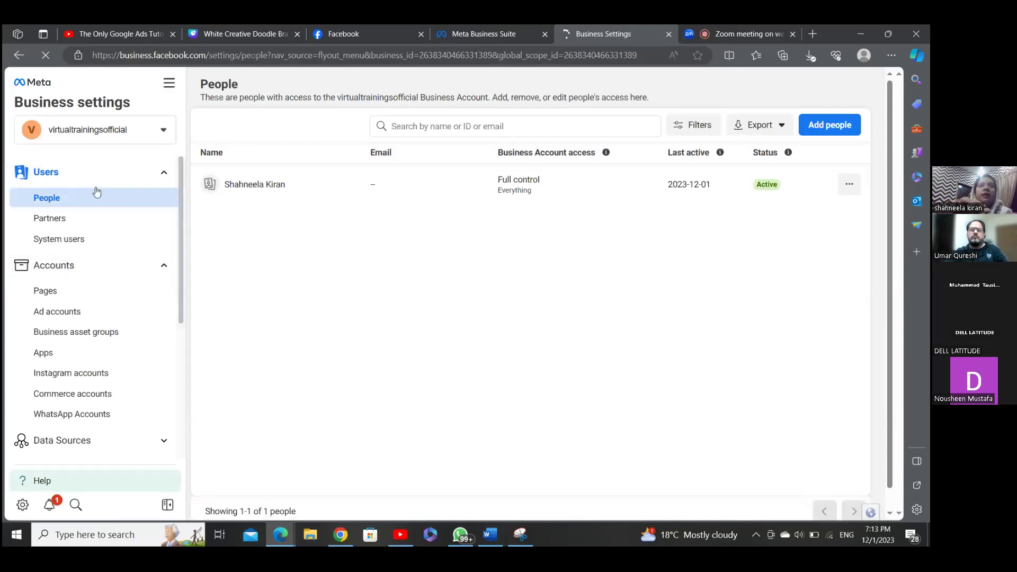
left_click(165, 132)
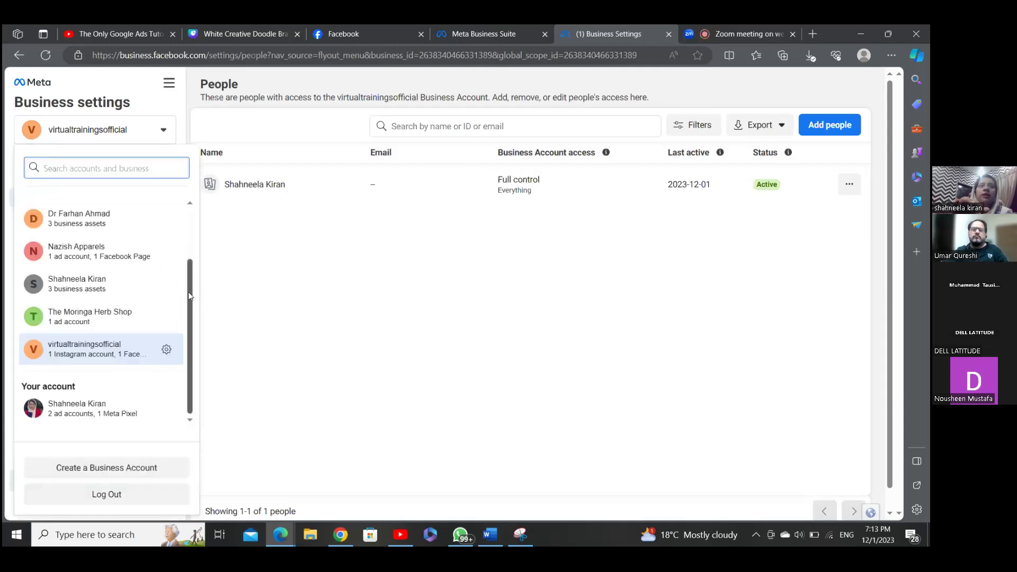
left_click_drag(190, 296, 196, 238)
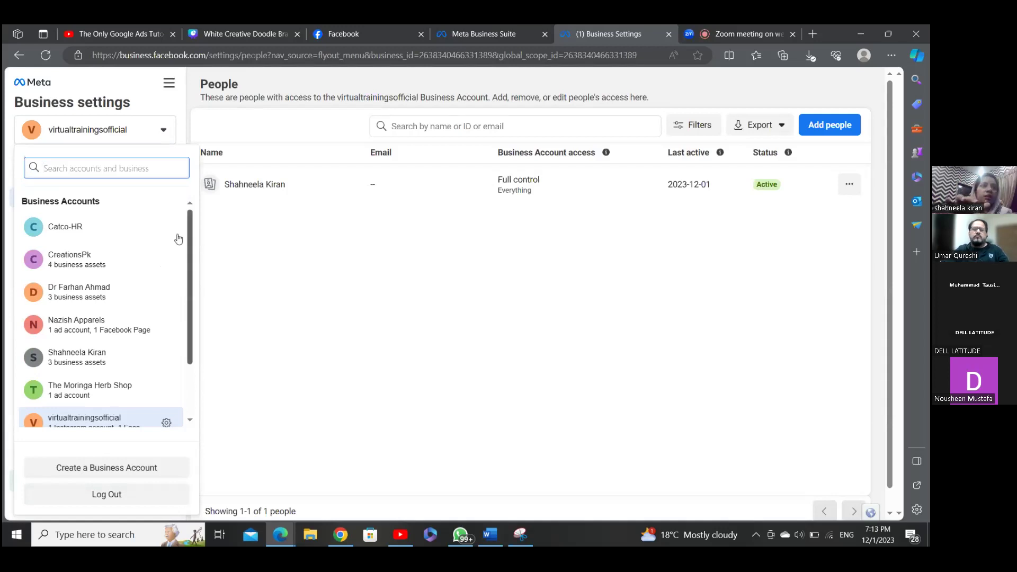
left_click(268, 291)
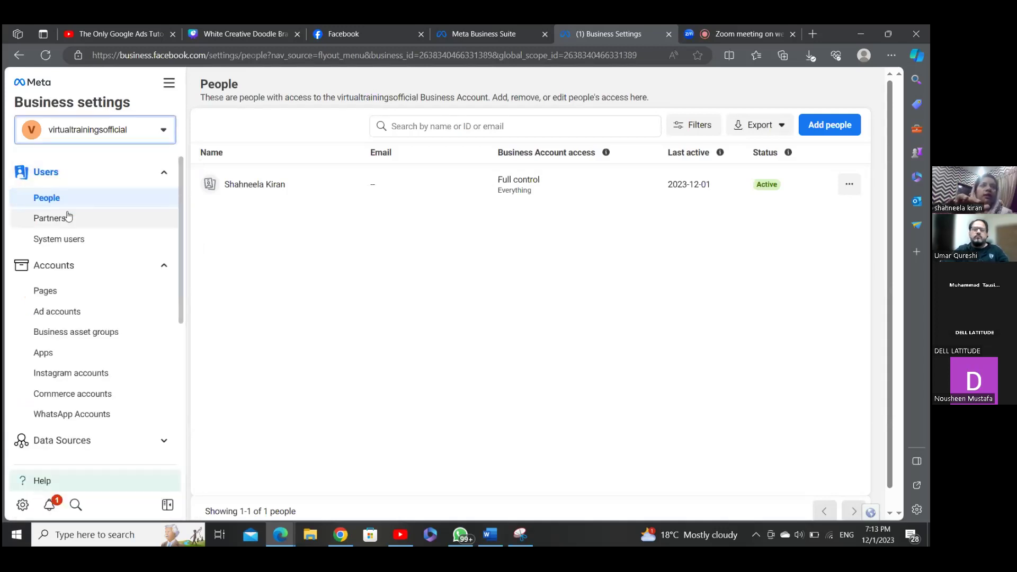
View the form for inviting people to the business, close it without inviting anyone, and open the Partners page
left_click(824, 132)
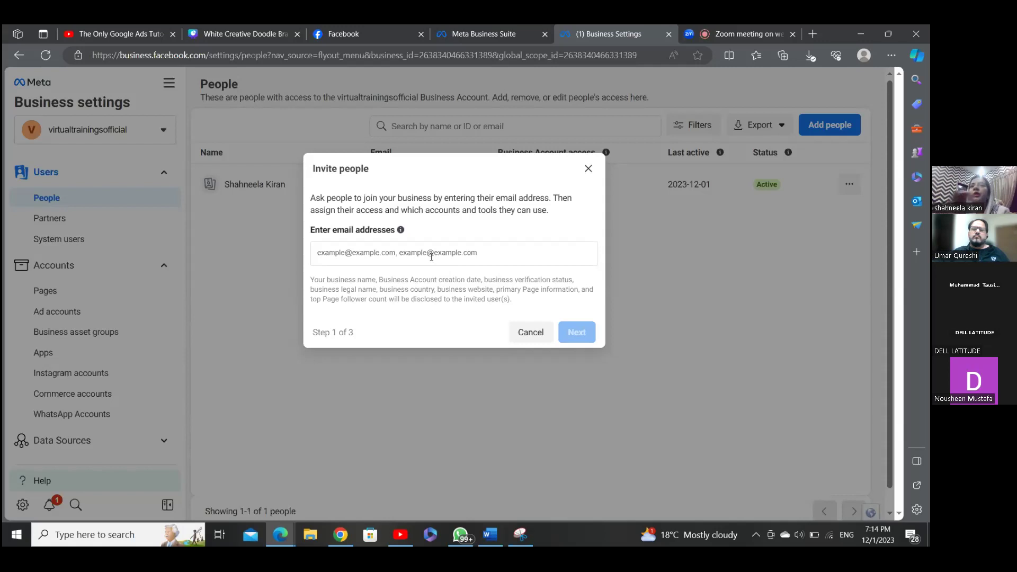
left_click(585, 178)
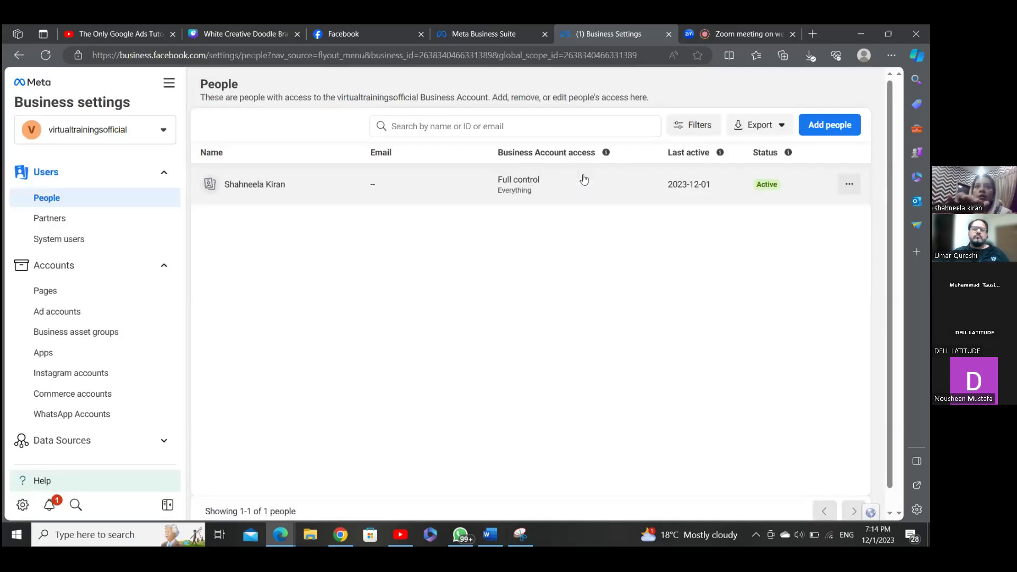
mouse_move(400, 534)
left_click(67, 219)
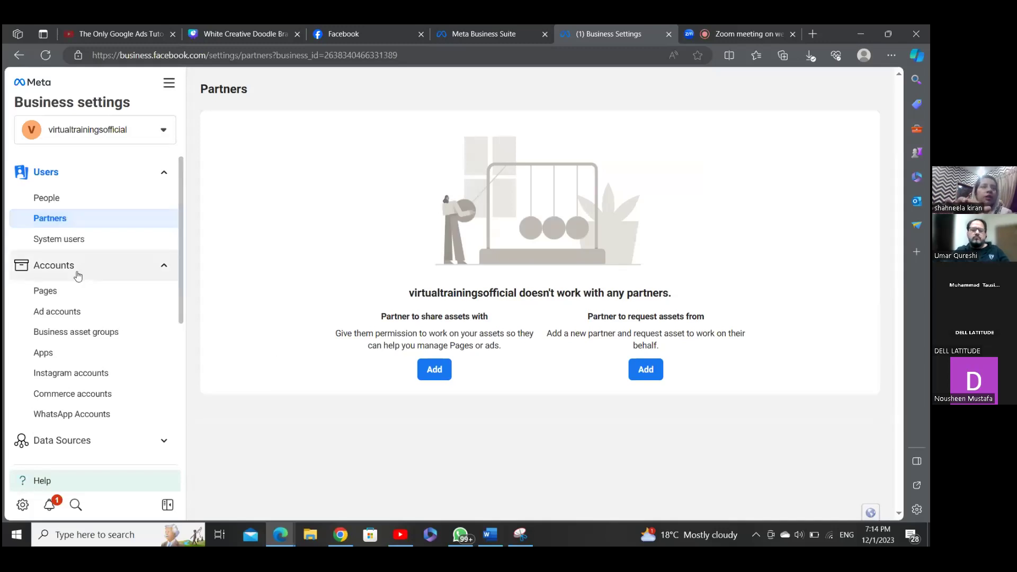
Show the System users page, then open the Pages settings and view who has access to the Virtual Trainings page
left_click(74, 245)
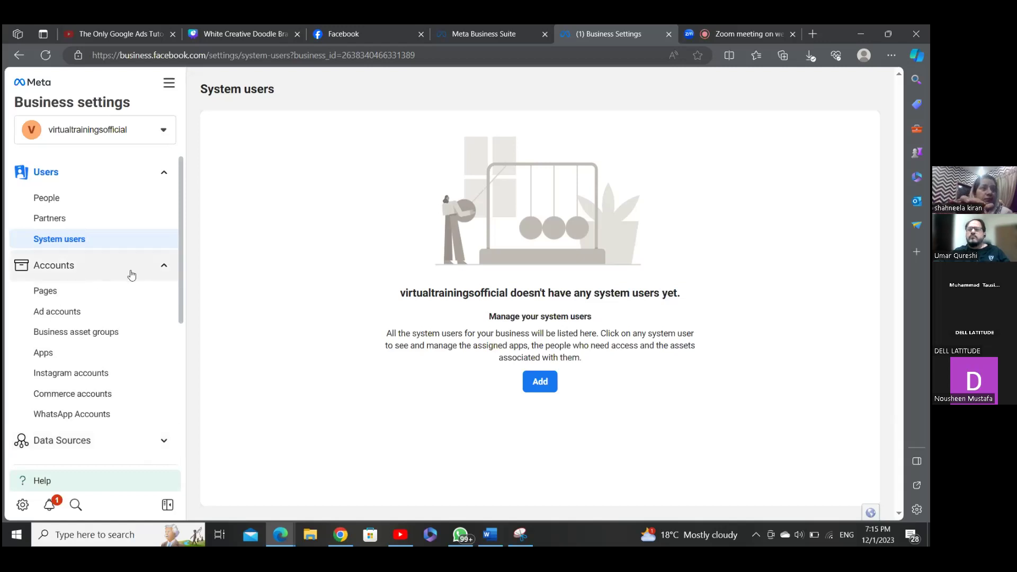
left_click(131, 300)
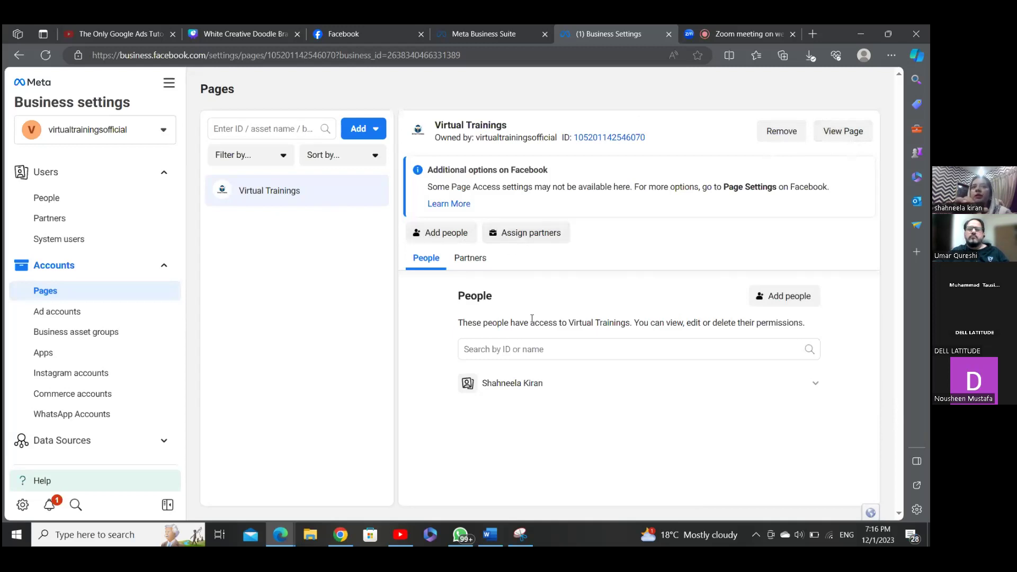
left_click(593, 348)
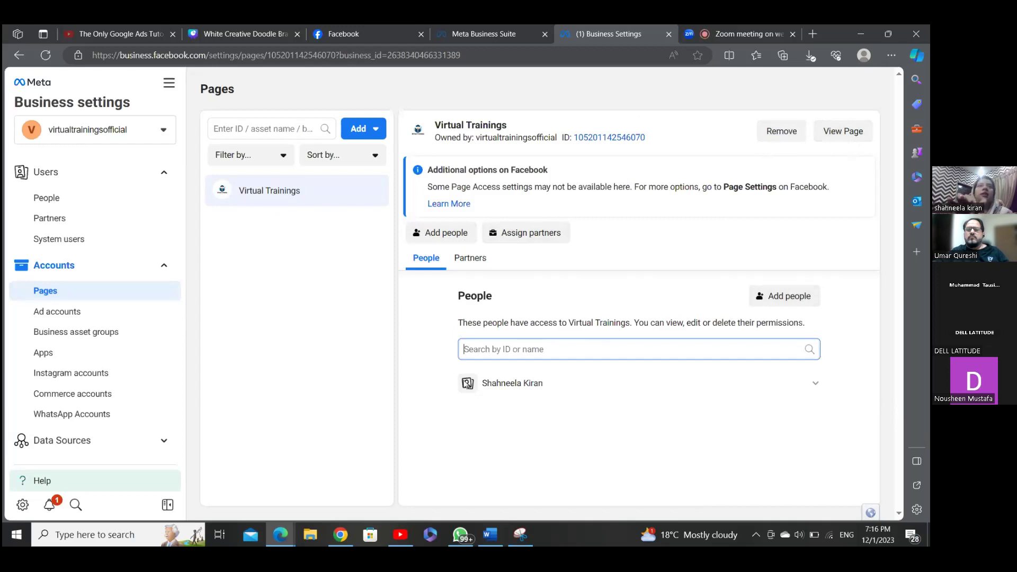
Compare the options for adding a Page with Facebook's creation menu and view the new Page categories without creating one
left_click(357, 129)
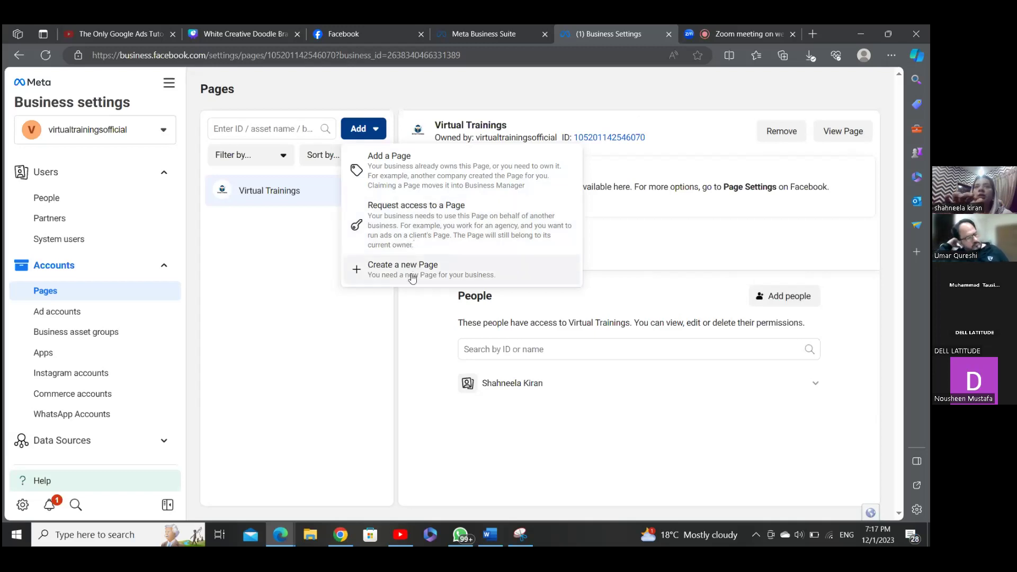
left_click(350, 25)
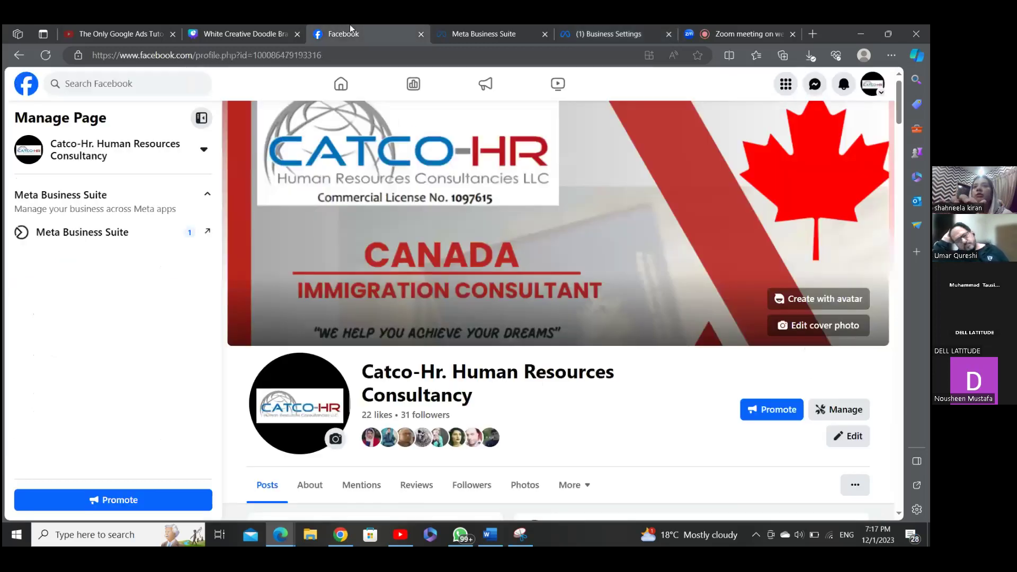
left_click(790, 90)
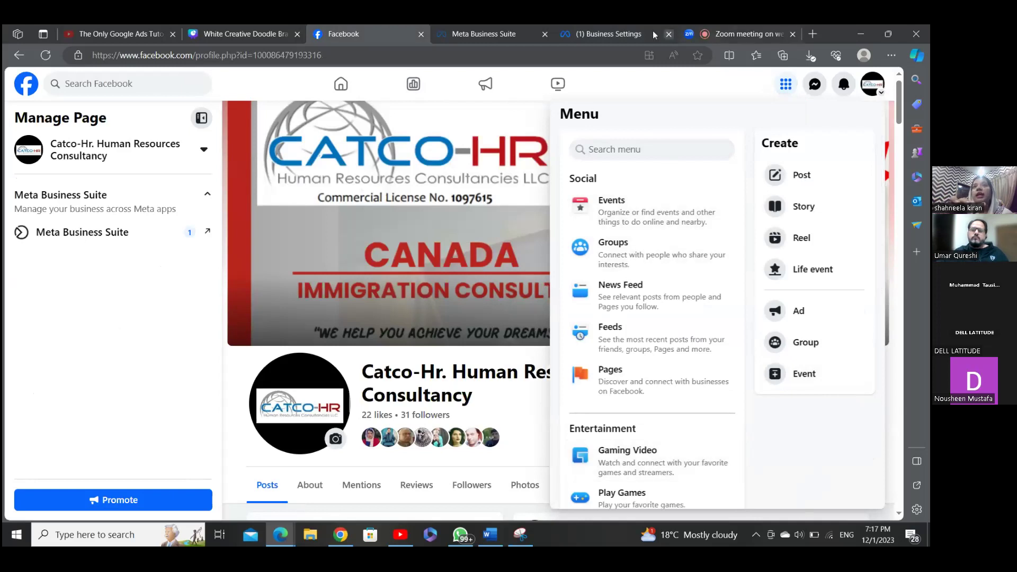
left_click(625, 33)
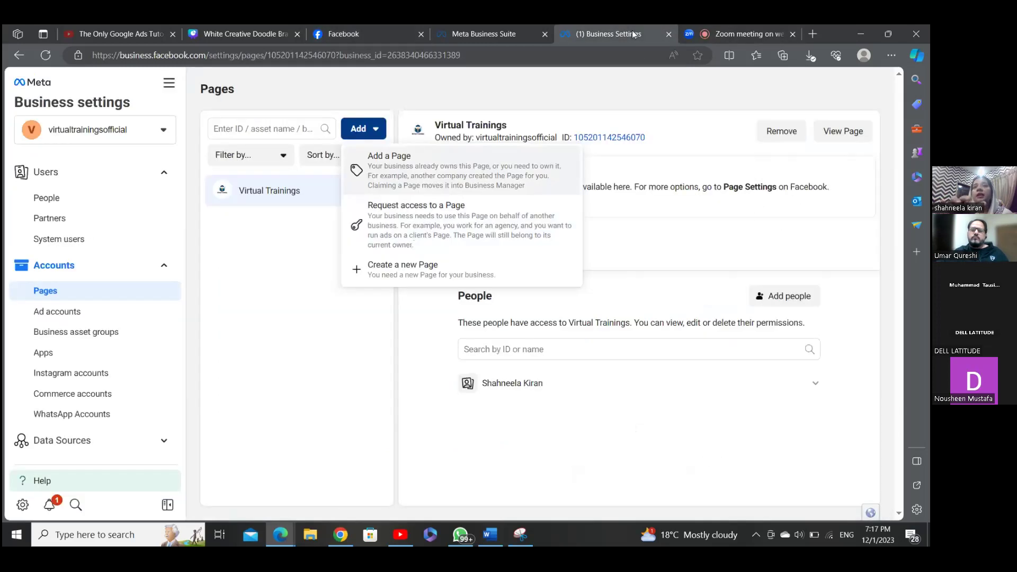
left_click(466, 278)
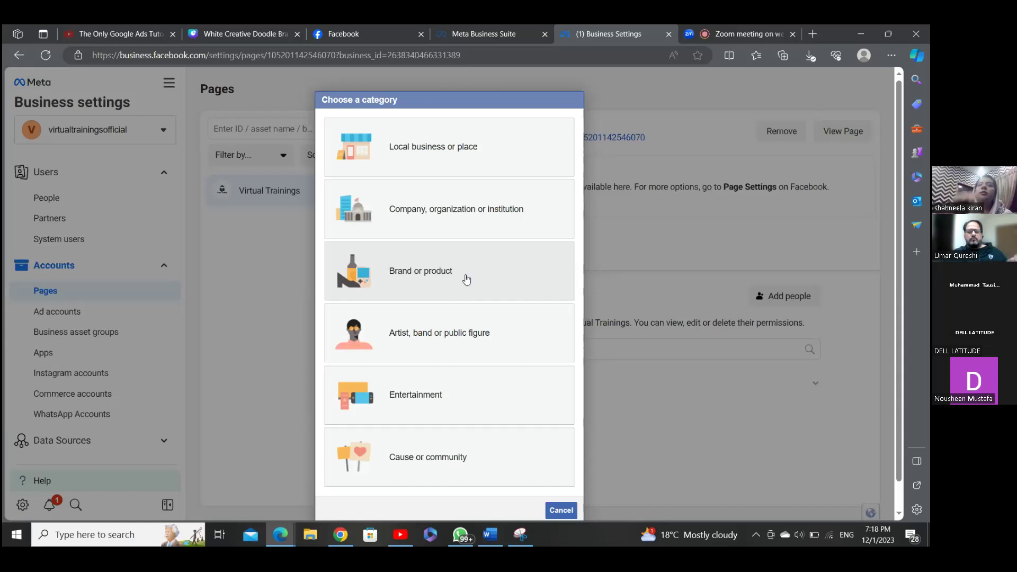
left_click(561, 510)
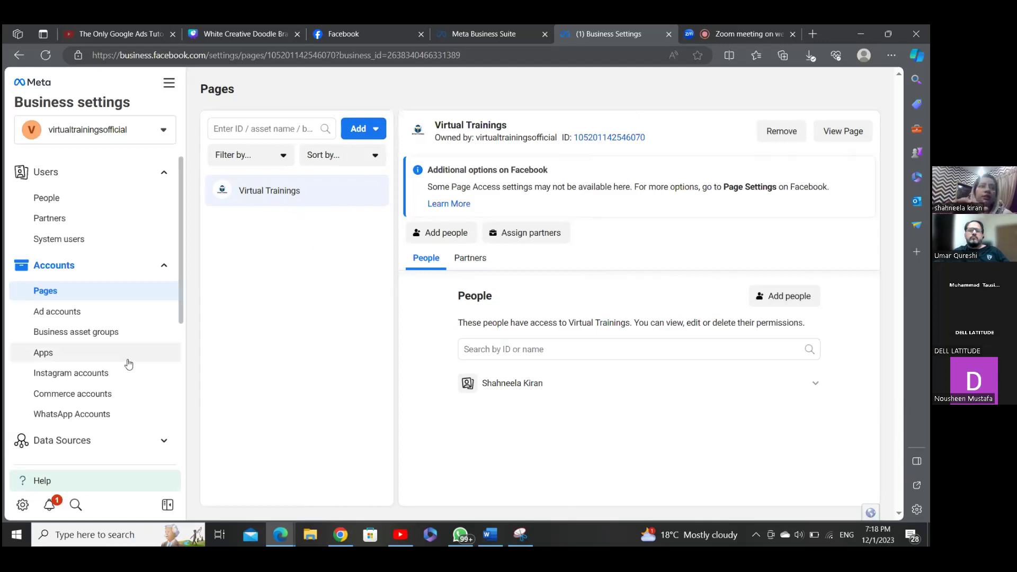
Open the Ad accounts settings, expand Data Sources, and look through the remaining Business settings categories
left_click(73, 313)
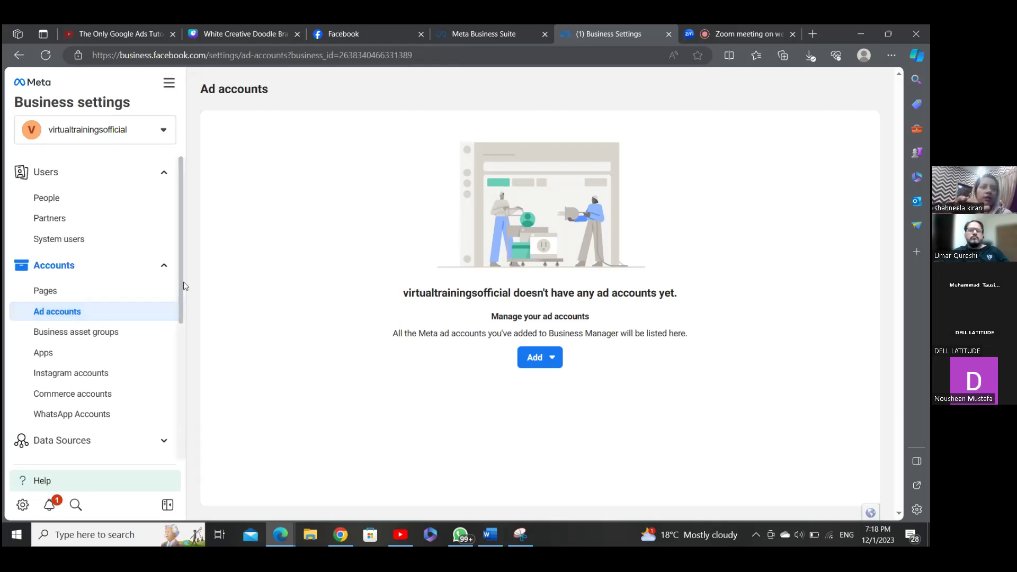
left_click_drag(181, 286, 180, 332)
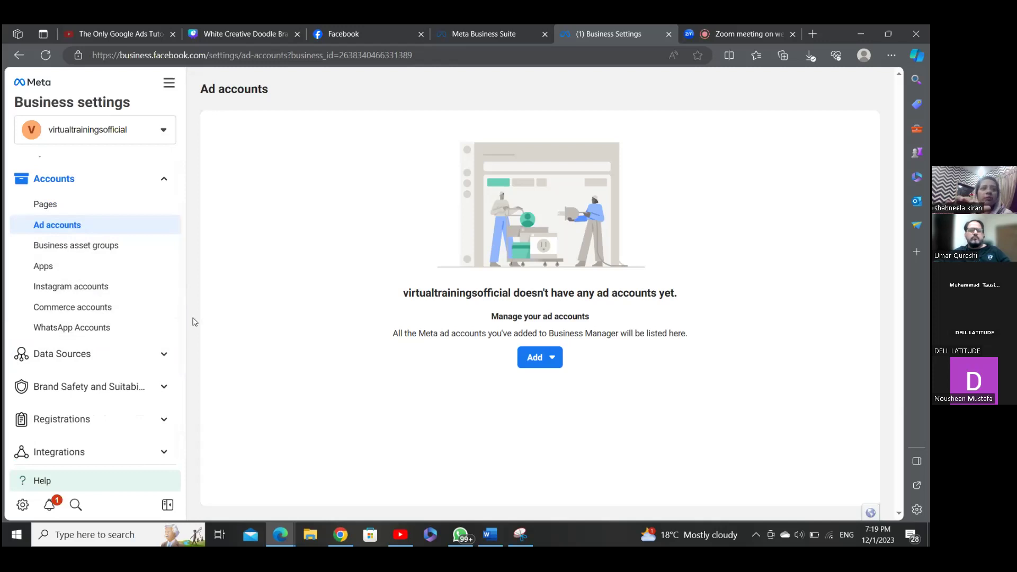
scroll(182, 317, "down", 2)
scroll(182, 318, "down", 1)
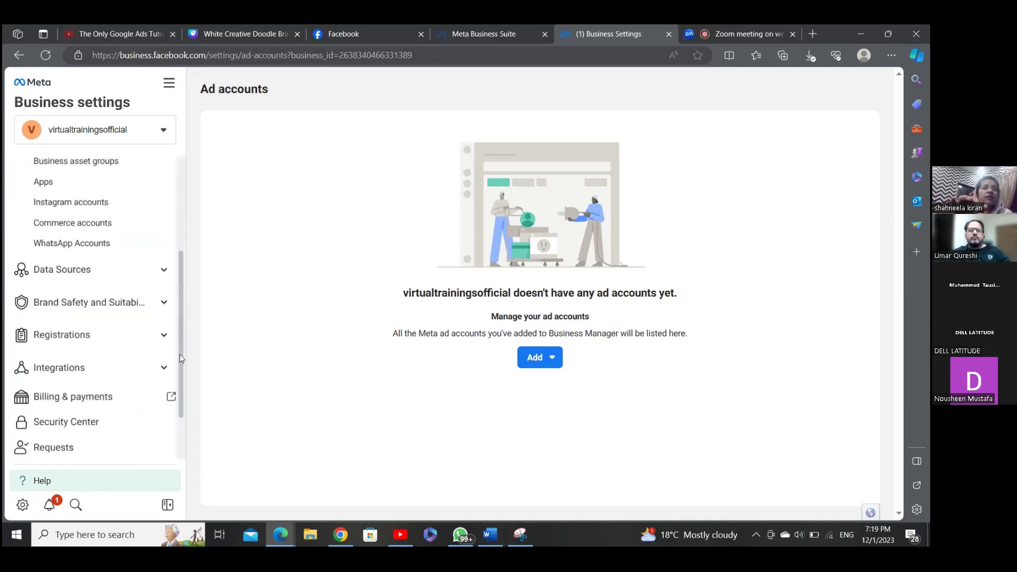
left_click(170, 274)
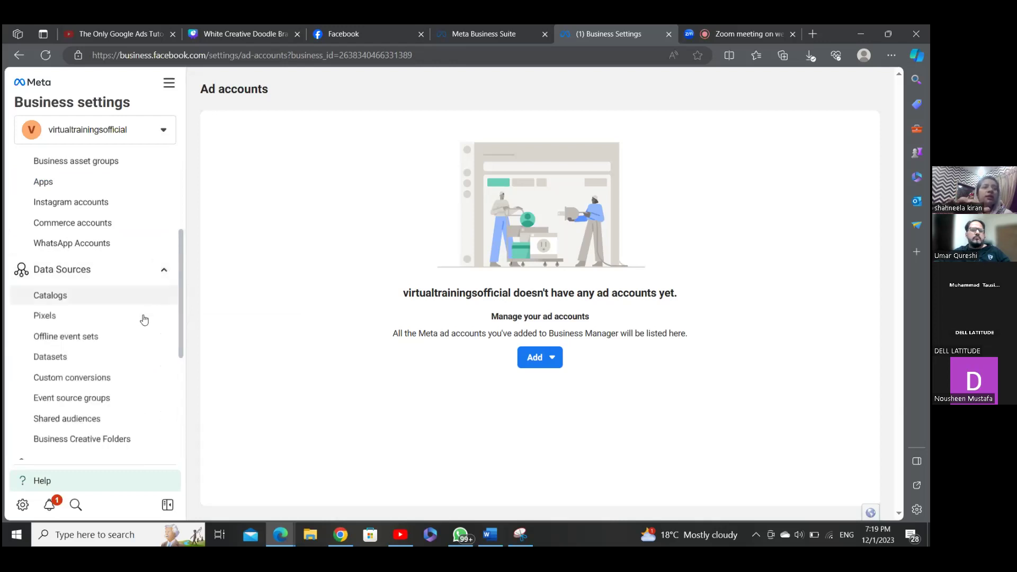
left_click_drag(180, 280, 178, 342)
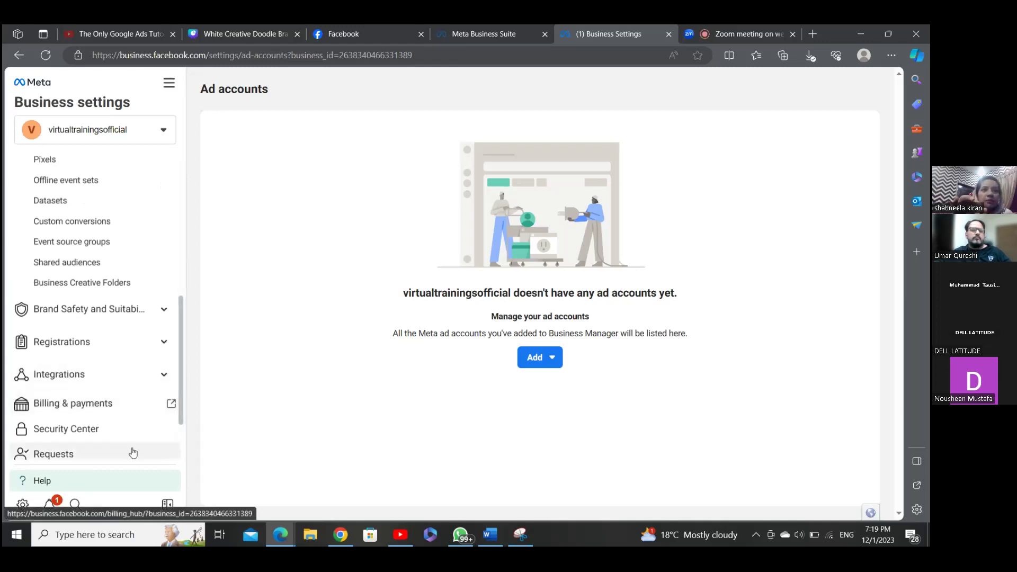
left_click_drag(183, 367, 182, 274)
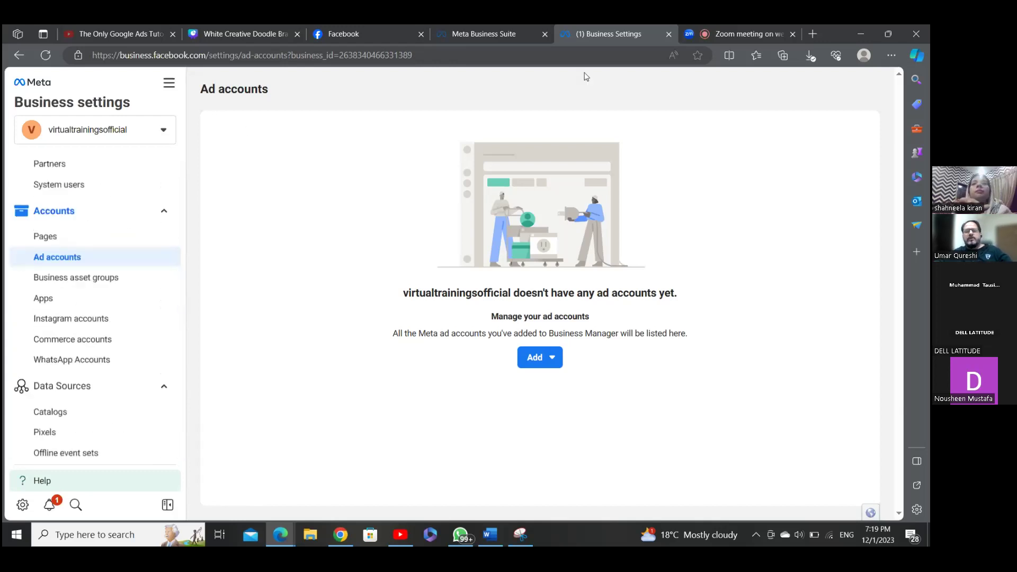
Check the Zoom meeting's participants and chat, and return to the Catco-Hr. Human Resources Consultancy page on Facebook
left_click(743, 29)
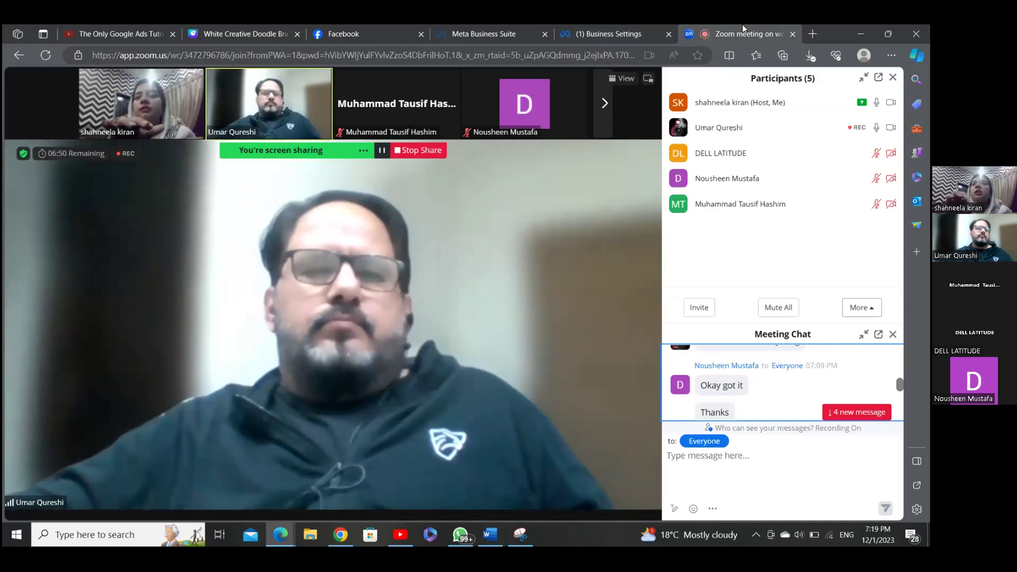
mouse_move(598, 266)
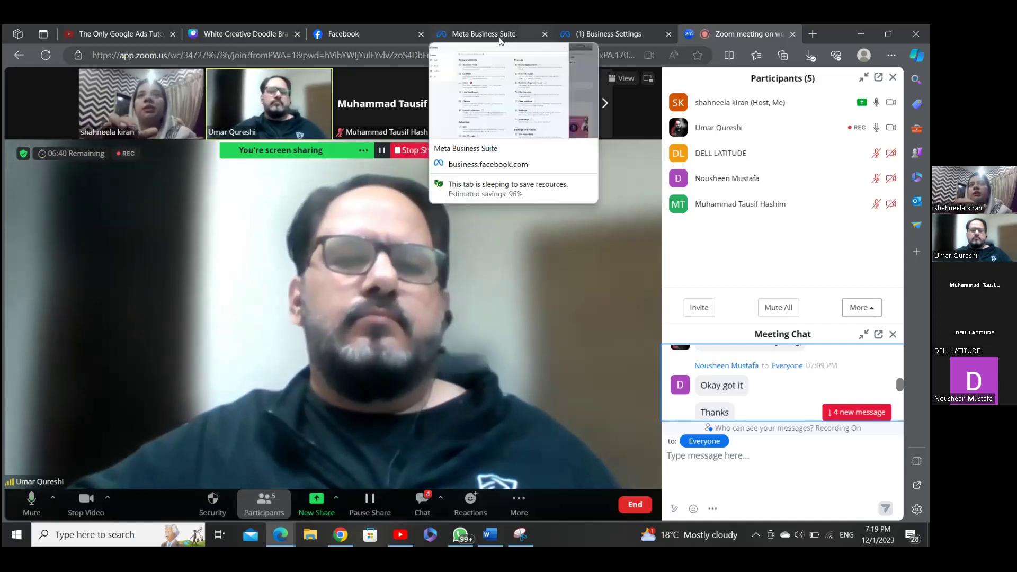
left_click(383, 43)
Open the ad type choices for promoting the Catco-Hr. page and dismiss the OctaFX advertising notifications covering them
left_click(757, 124)
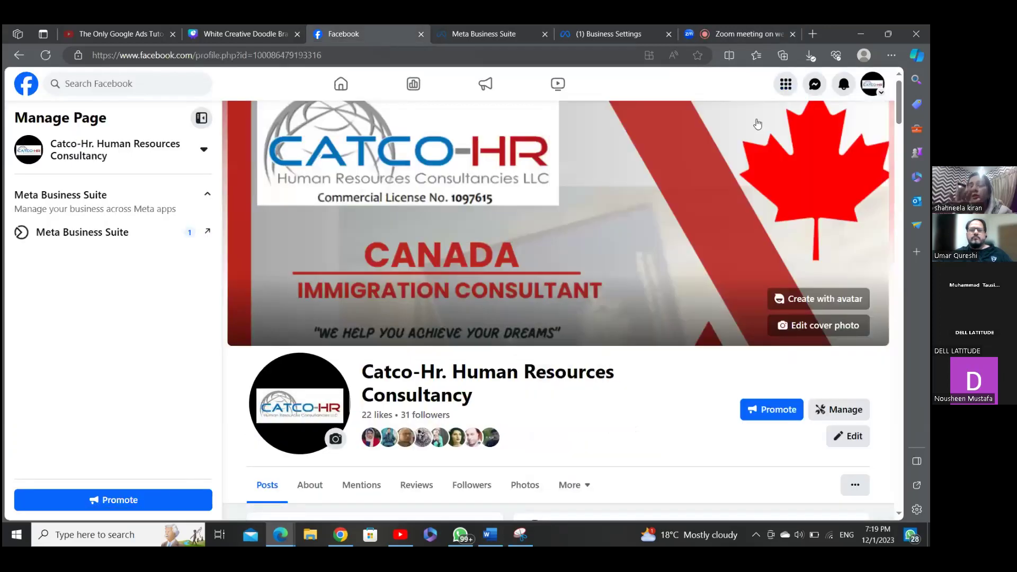
left_click(772, 409)
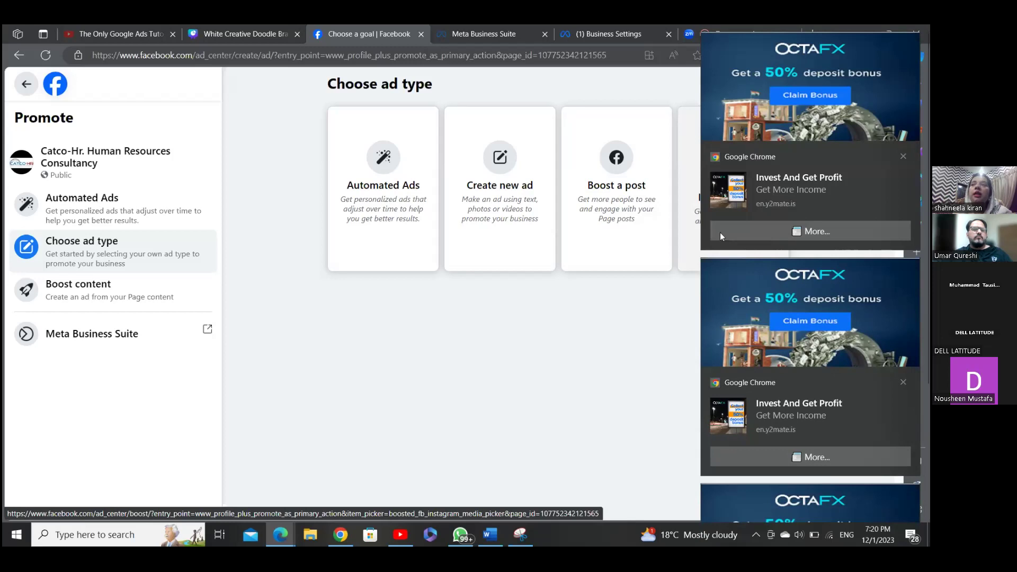
left_click(903, 157)
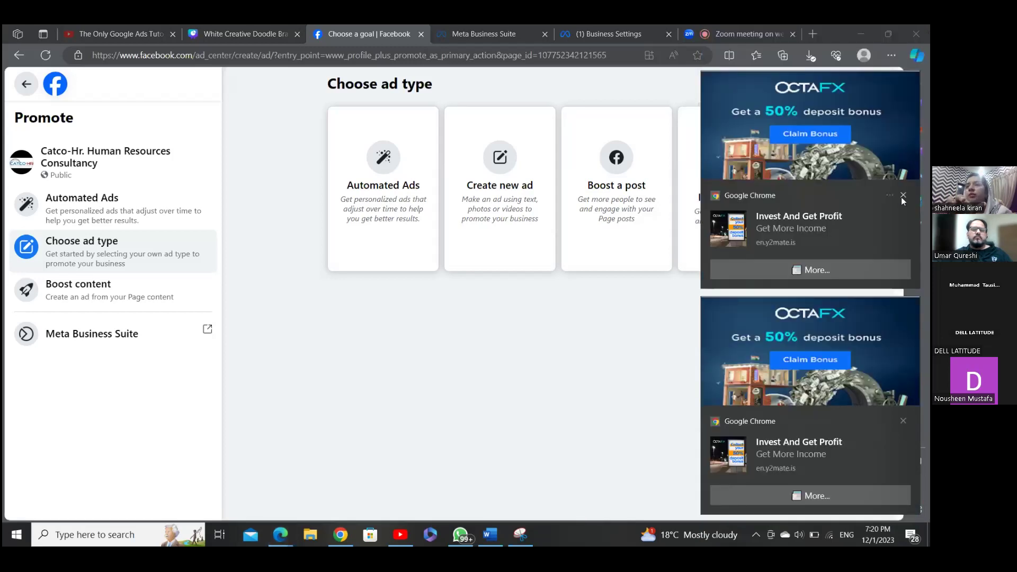
left_click(902, 197)
left_click(902, 423)
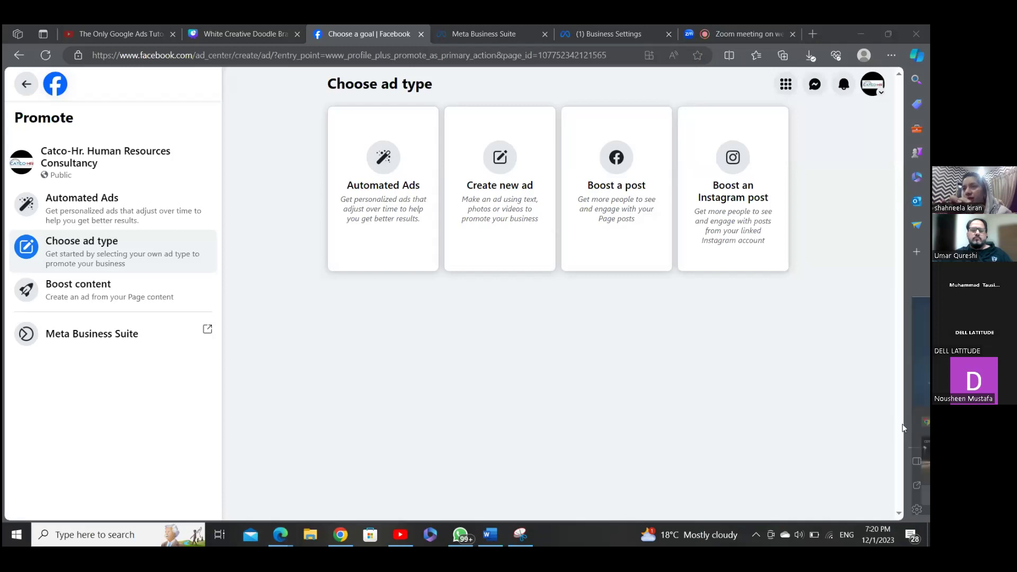